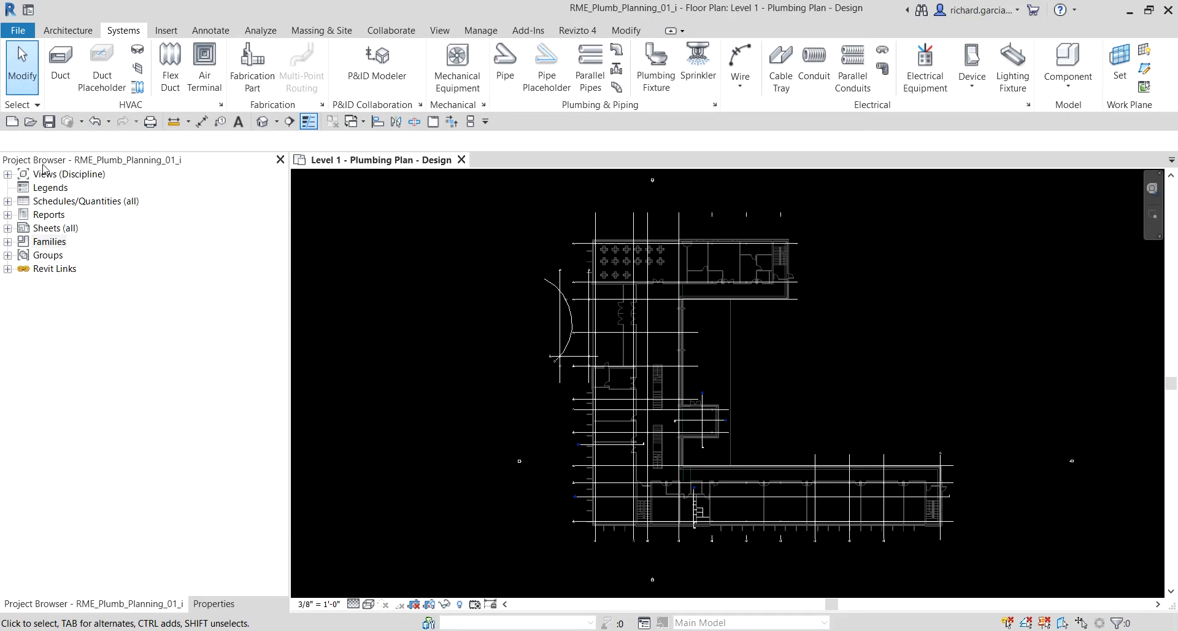
Expand the project's families to list the available pipe types and piping system types
click(7, 241)
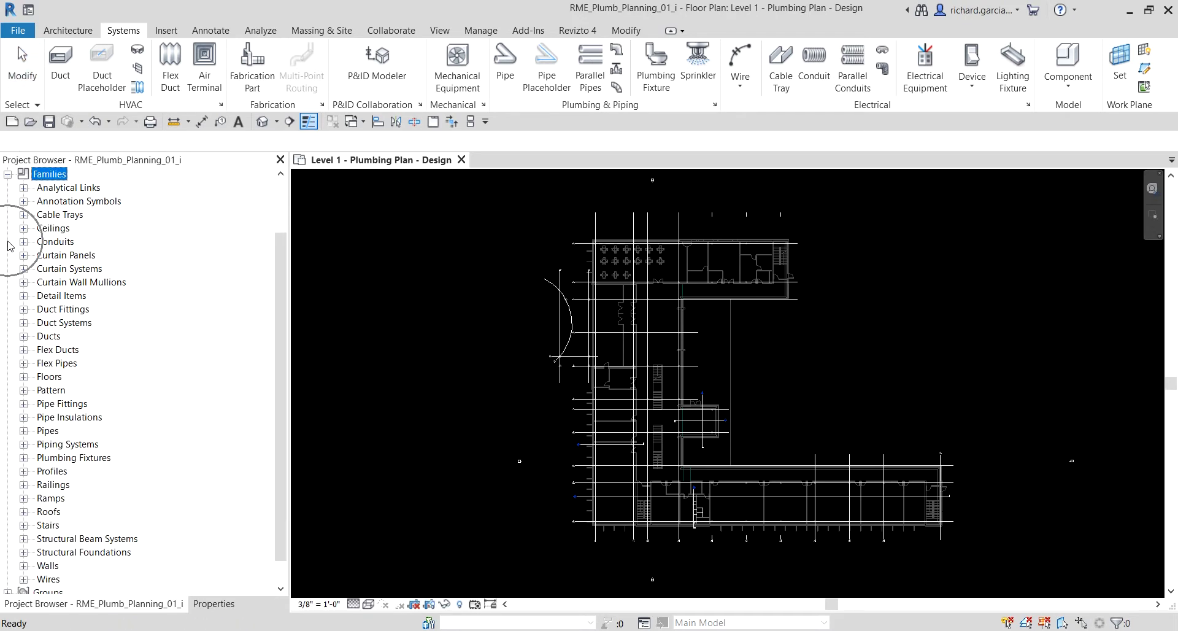
scroll(127, 357, down, 2)
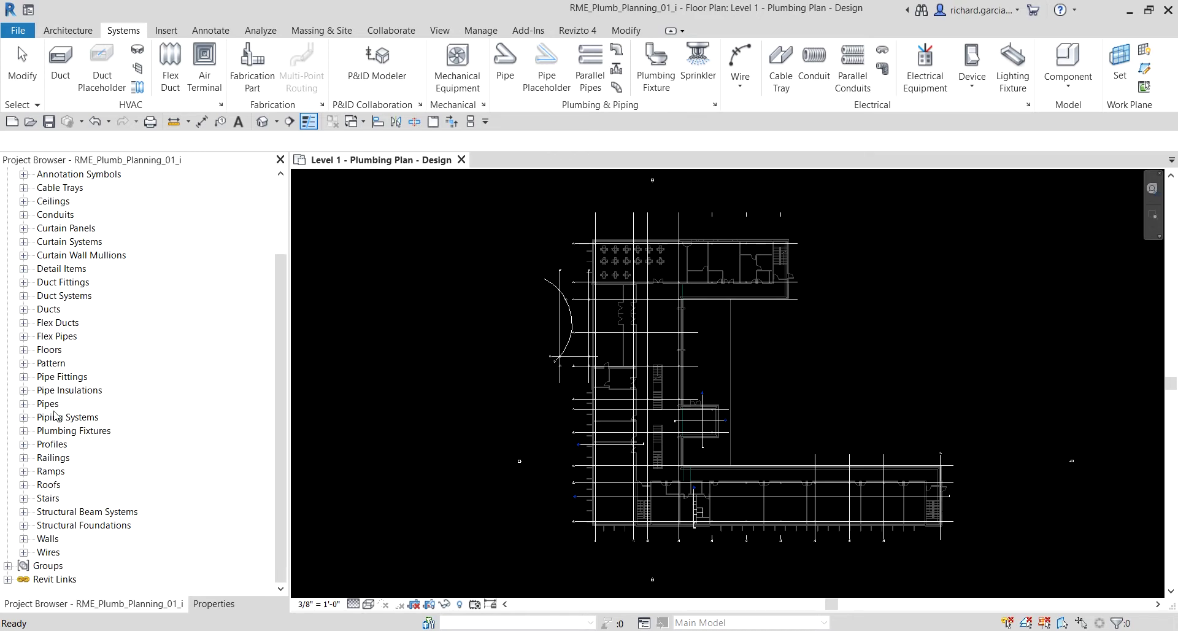
click(24, 404)
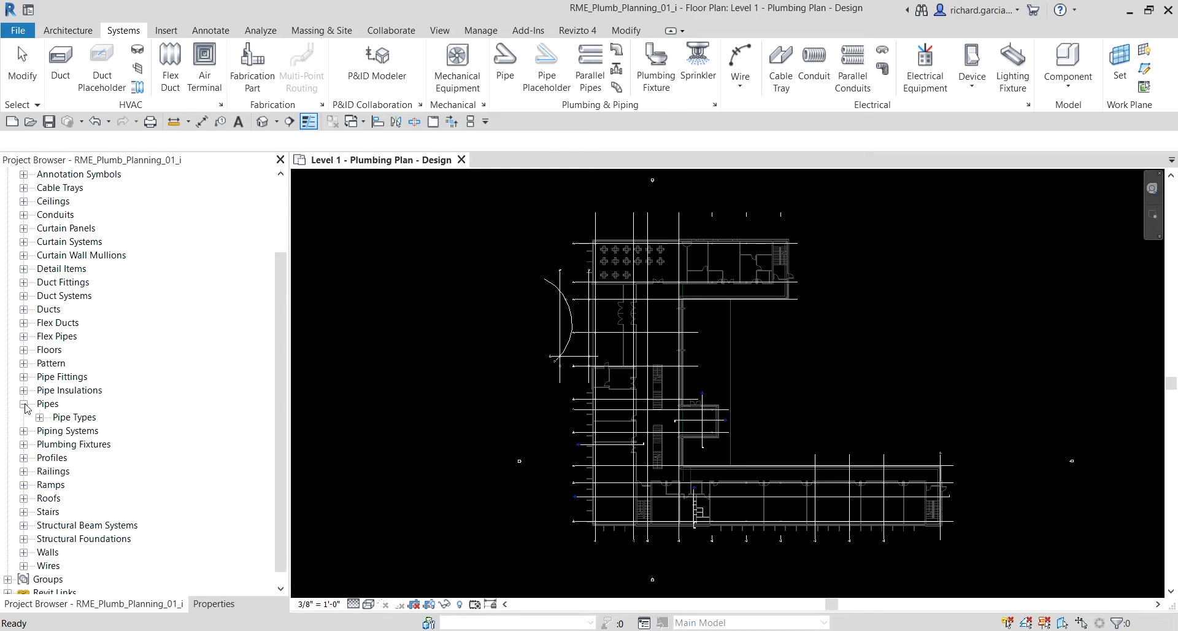
click(82, 422)
click(40, 418)
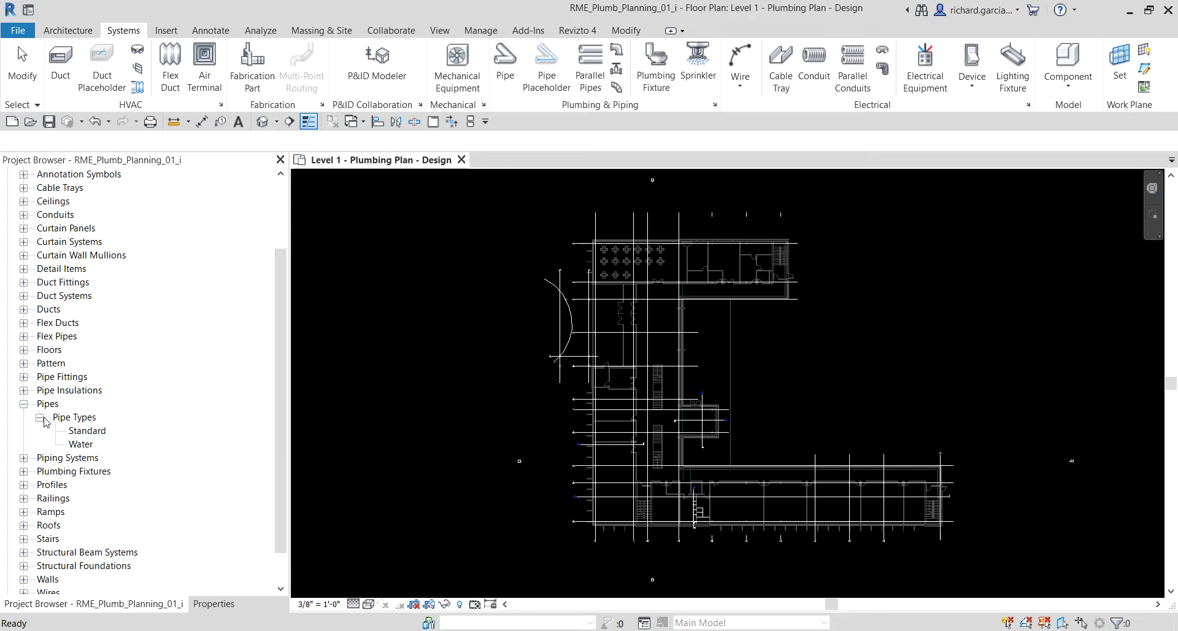
click(24, 457)
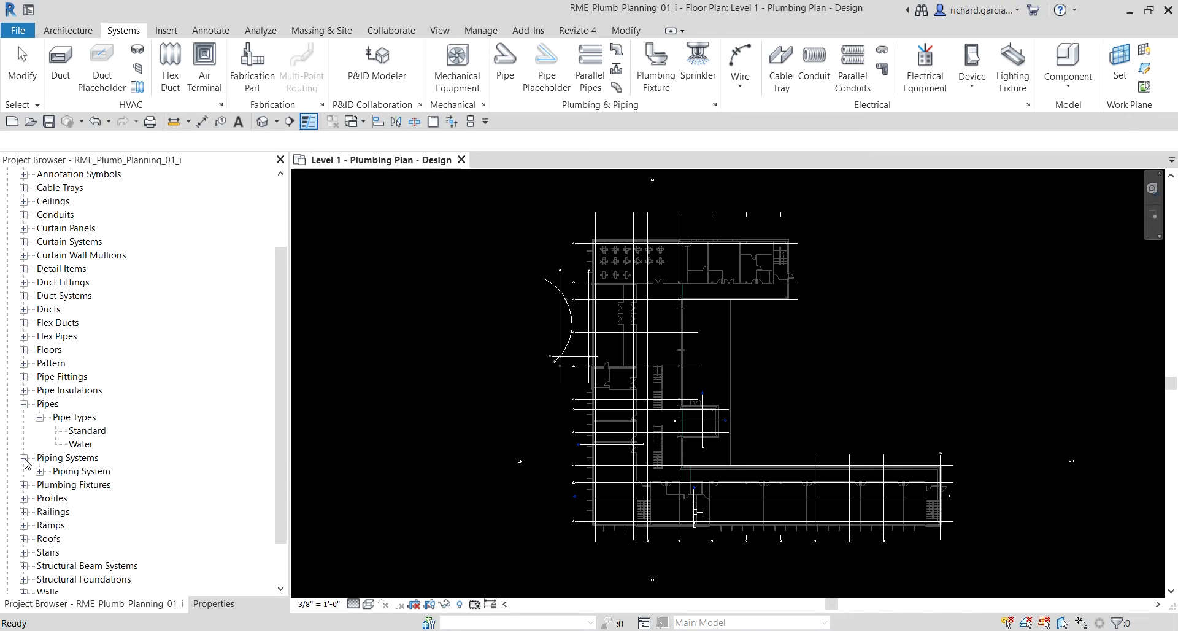
click(40, 472)
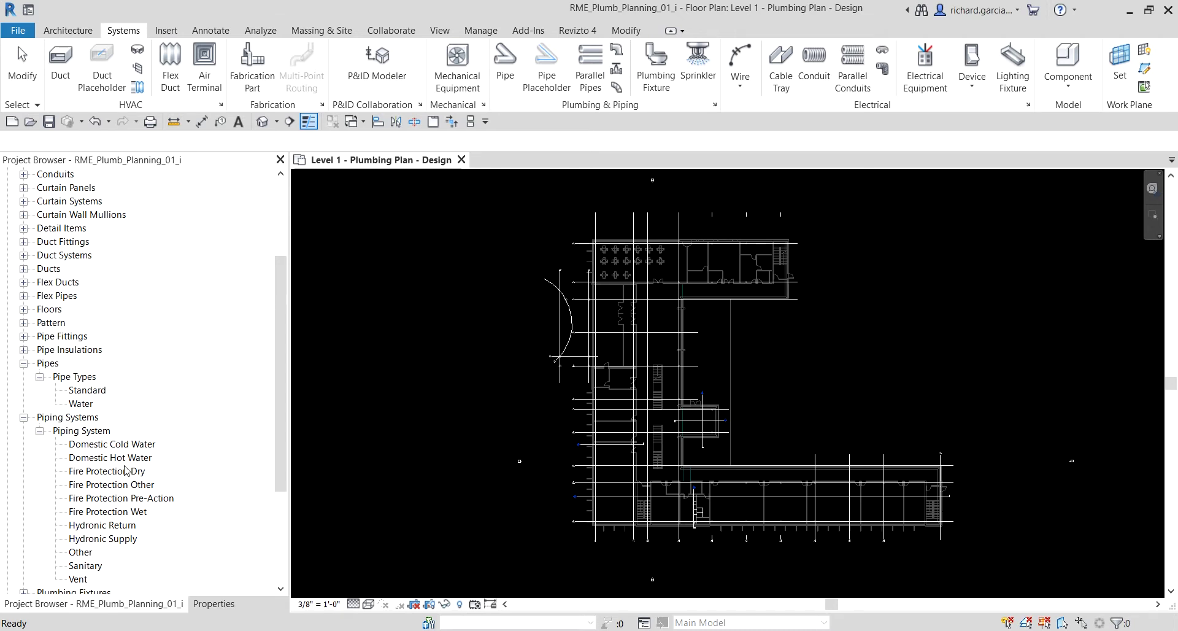
scroll(132, 476, down, 1)
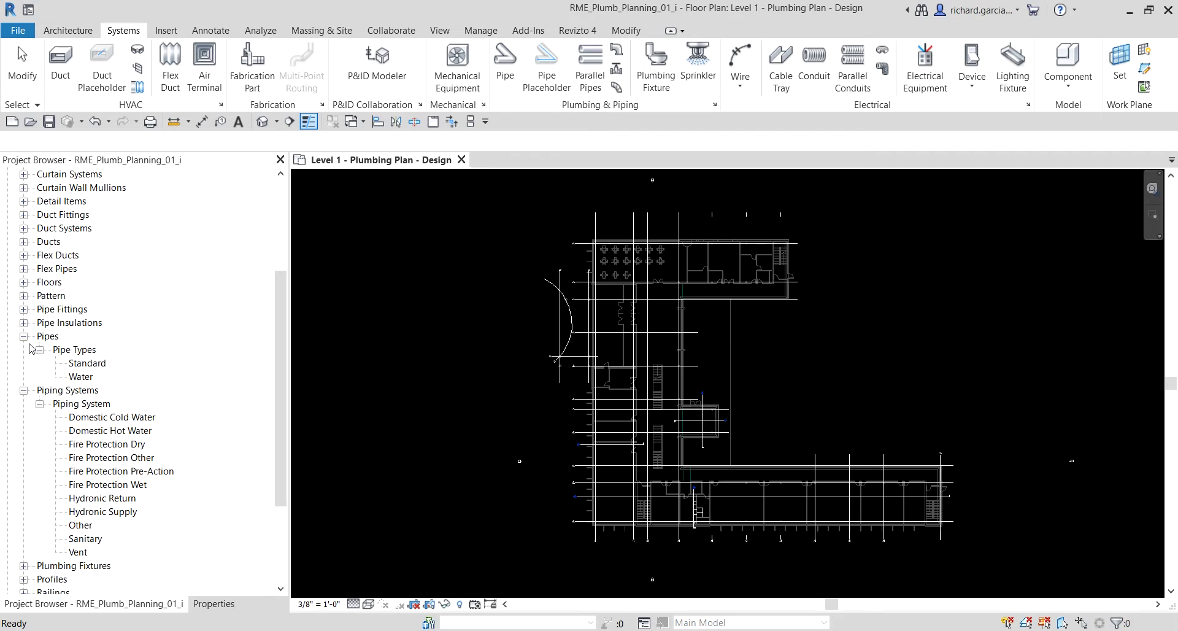
Expand the pipe insulation types and pipe fitting families to review what is loaded in the project
click(24, 323)
click(39, 337)
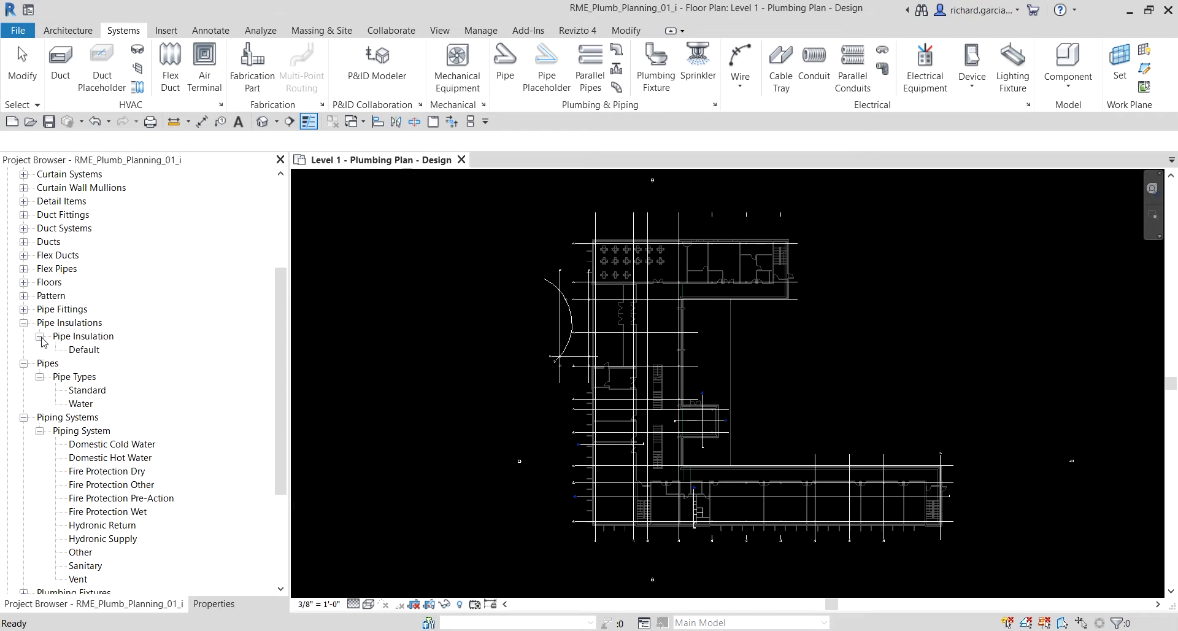
click(23, 310)
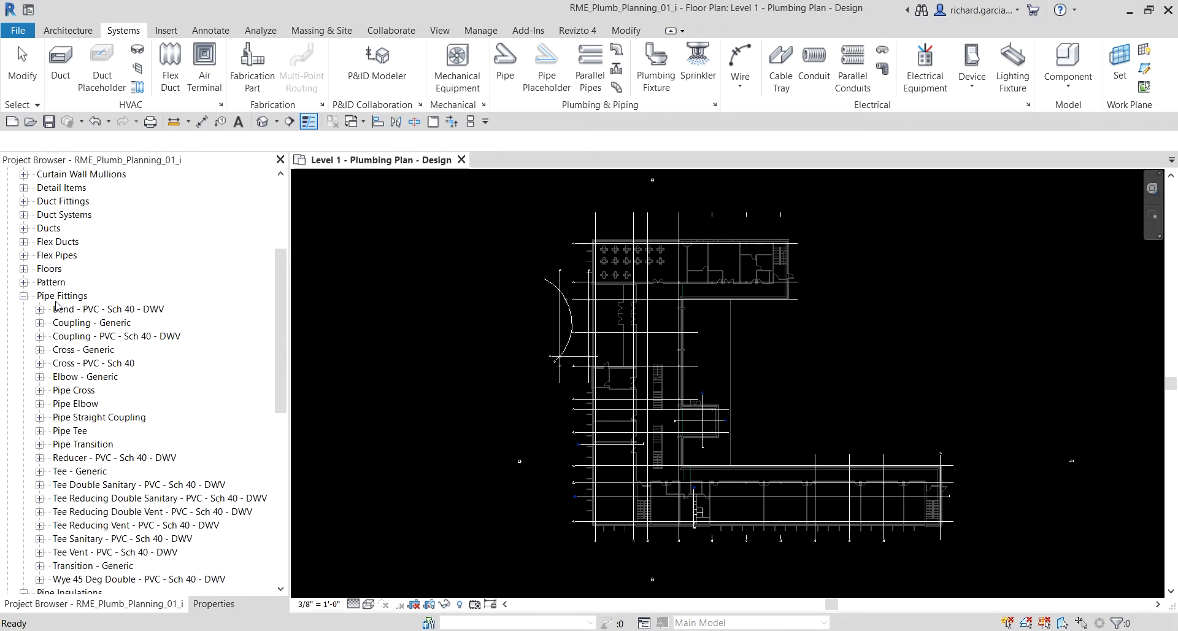
scroll(85, 393, down, 5)
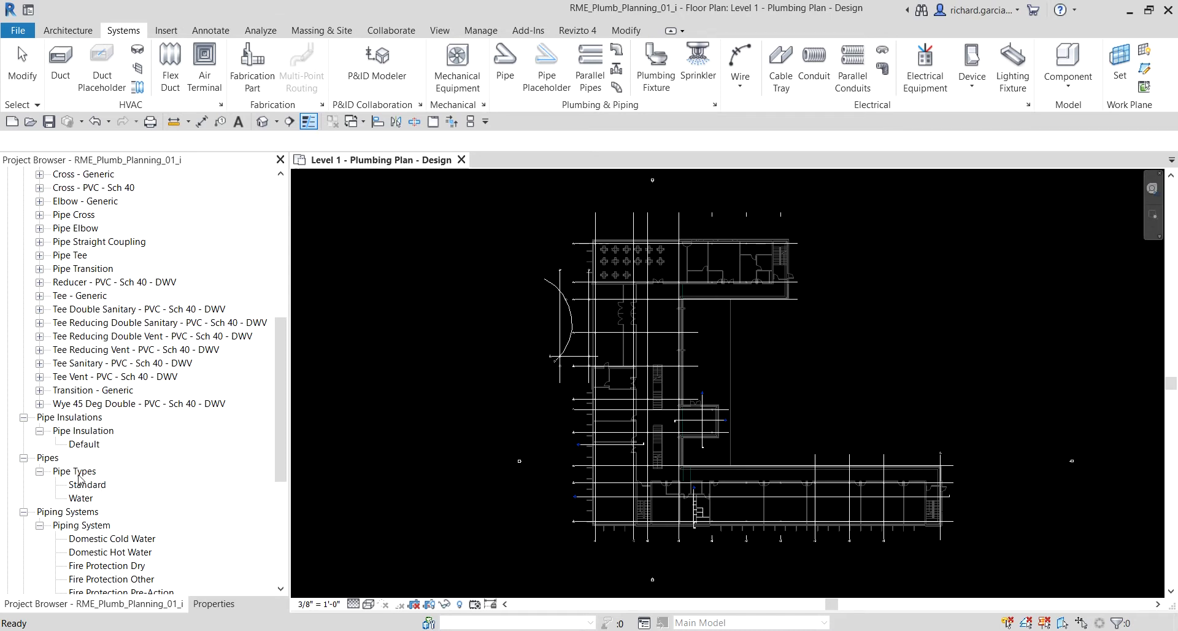
Duplicate the Standard pipe type and rename the copy as PVC - Vent
right_click(85, 485)
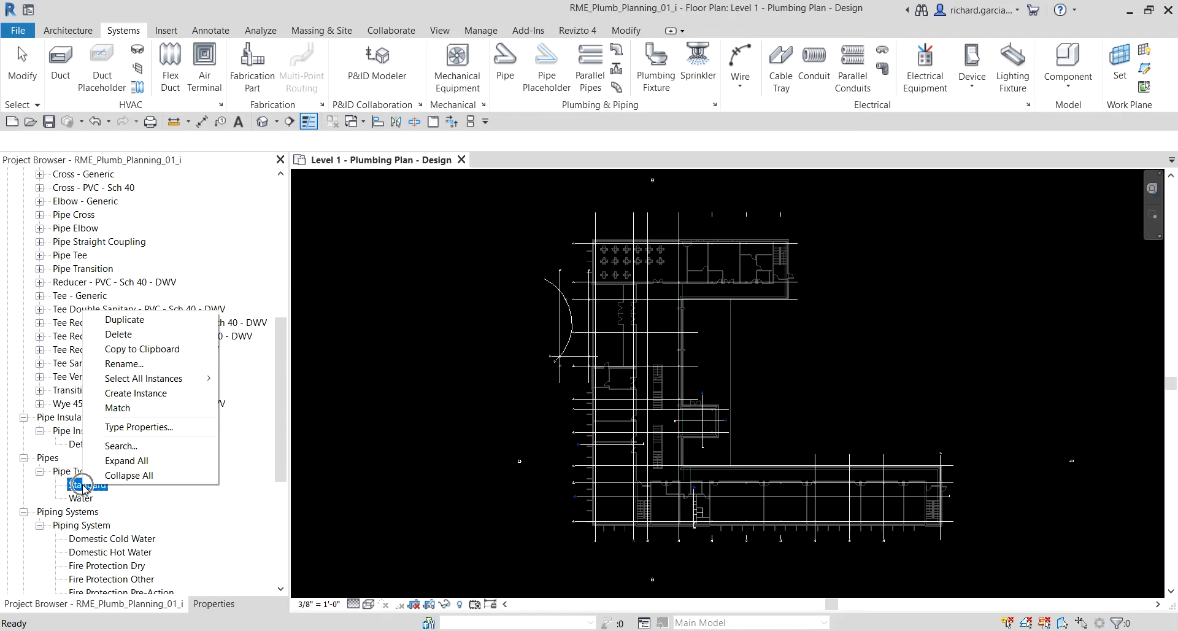
click(157, 328)
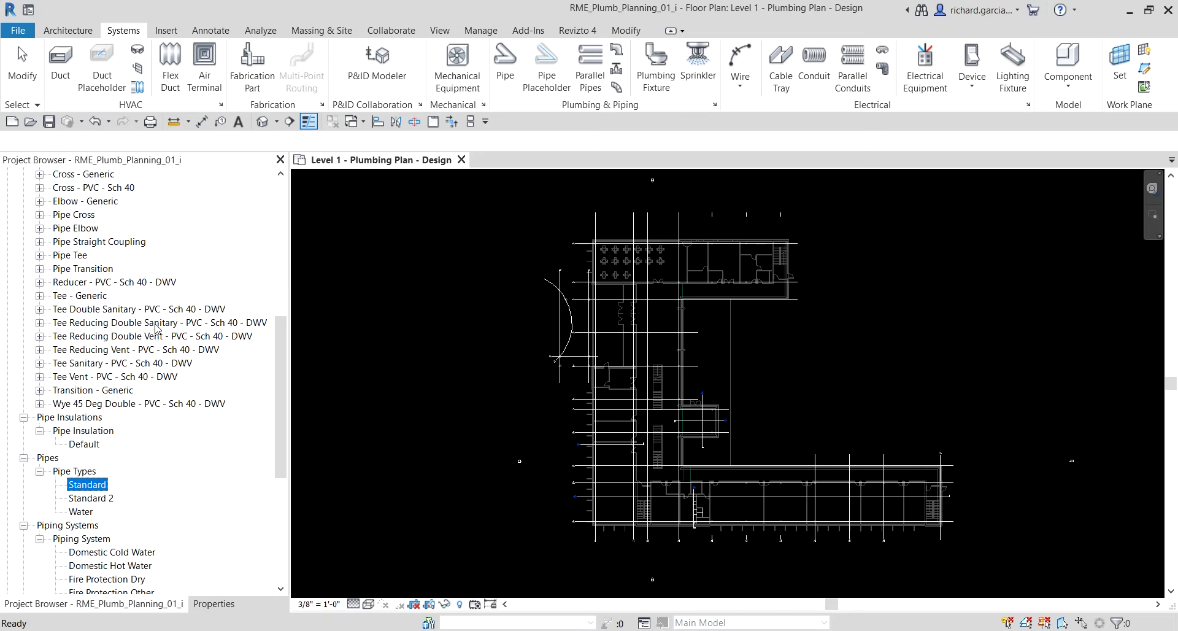
click(95, 499)
right_click(95, 499)
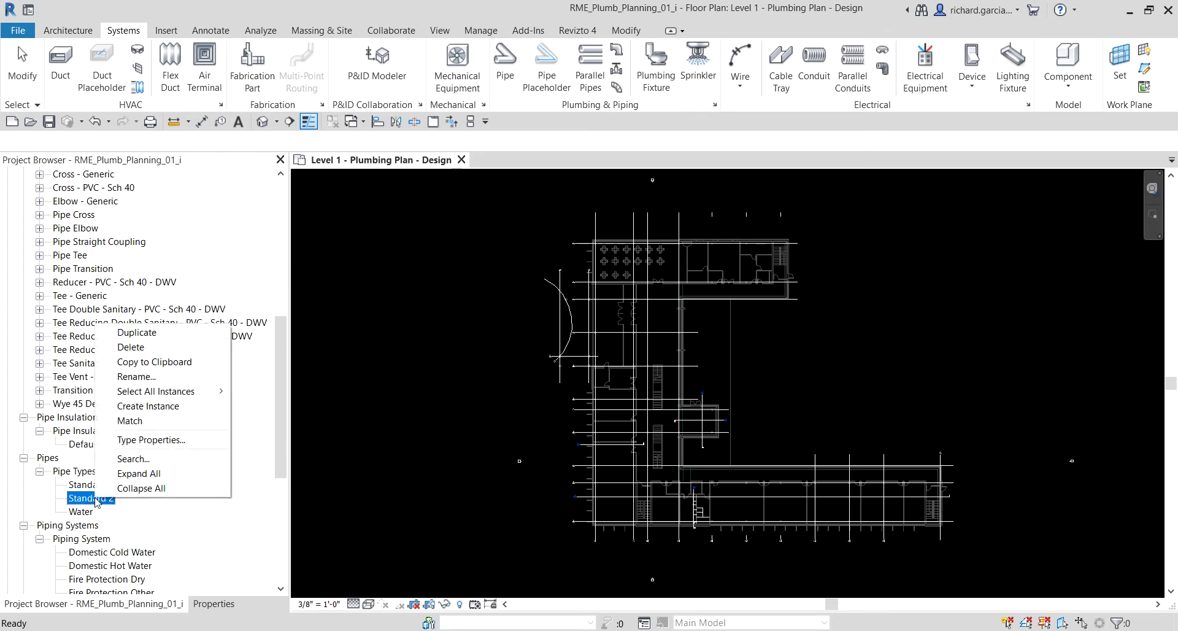
click(147, 377)
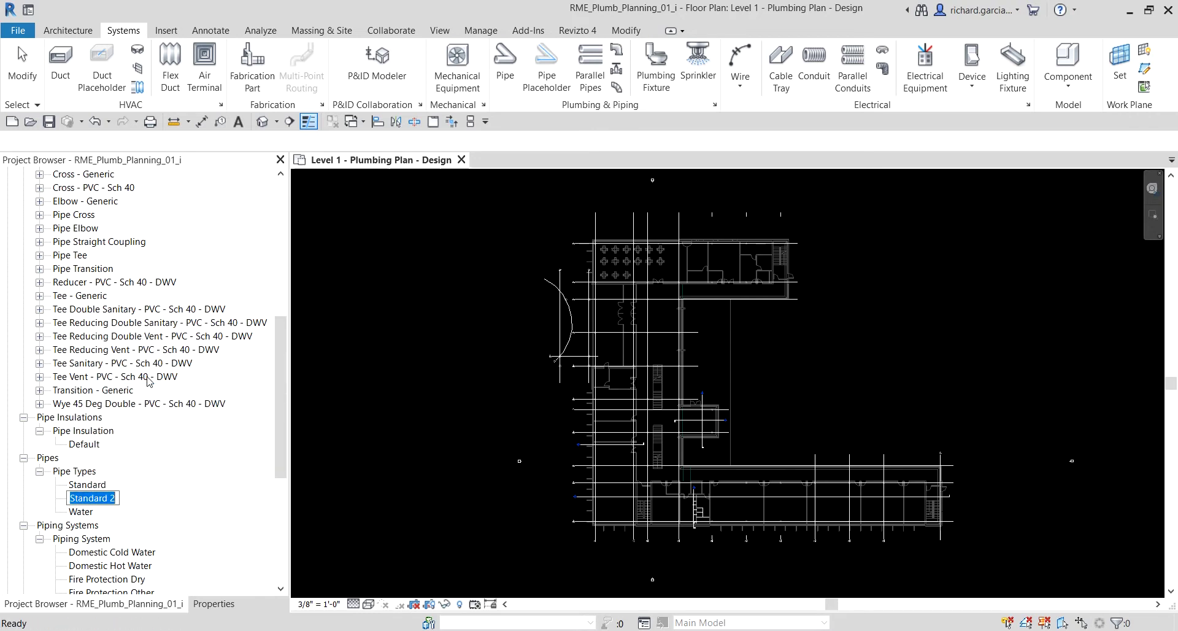
text(PV)
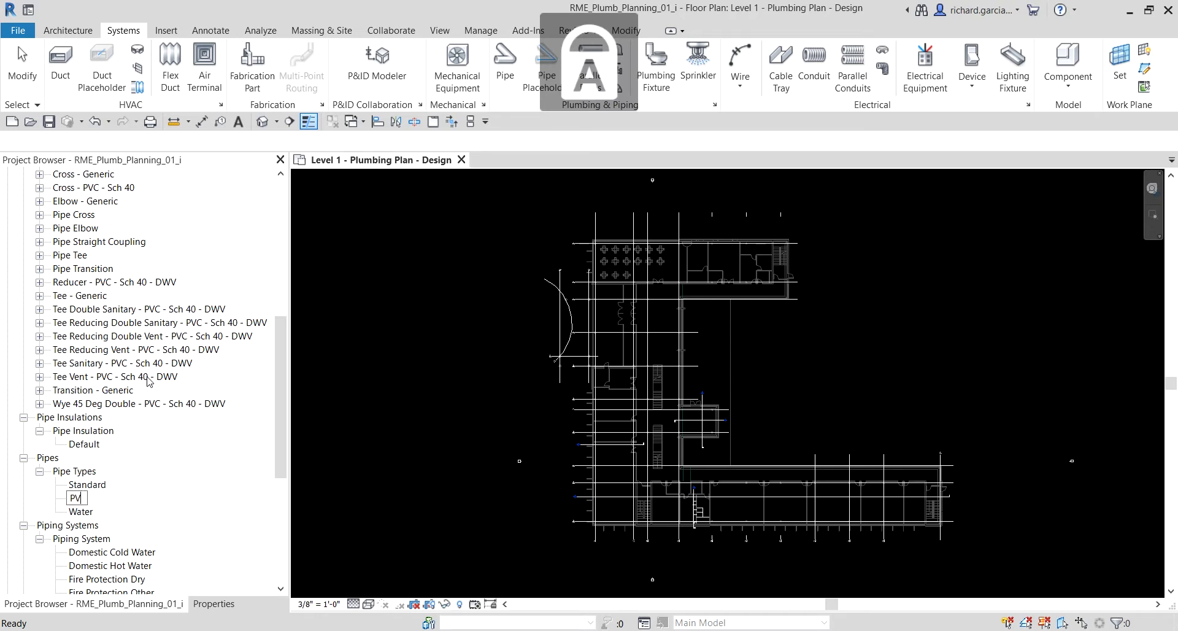
text(C - Vent)
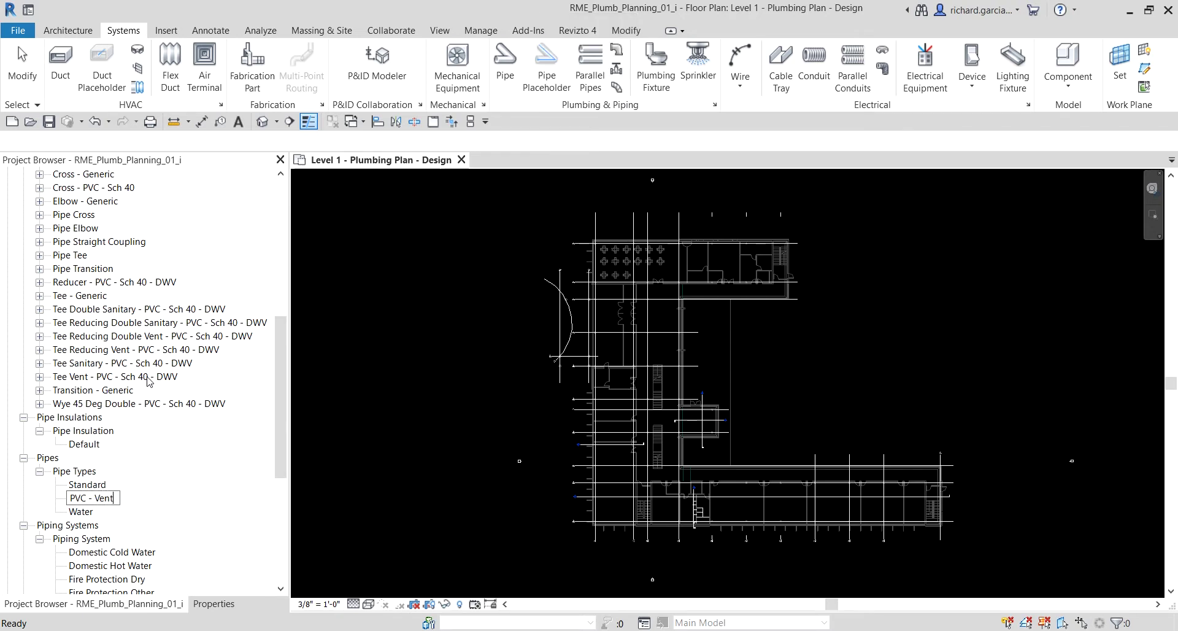
click(461, 388)
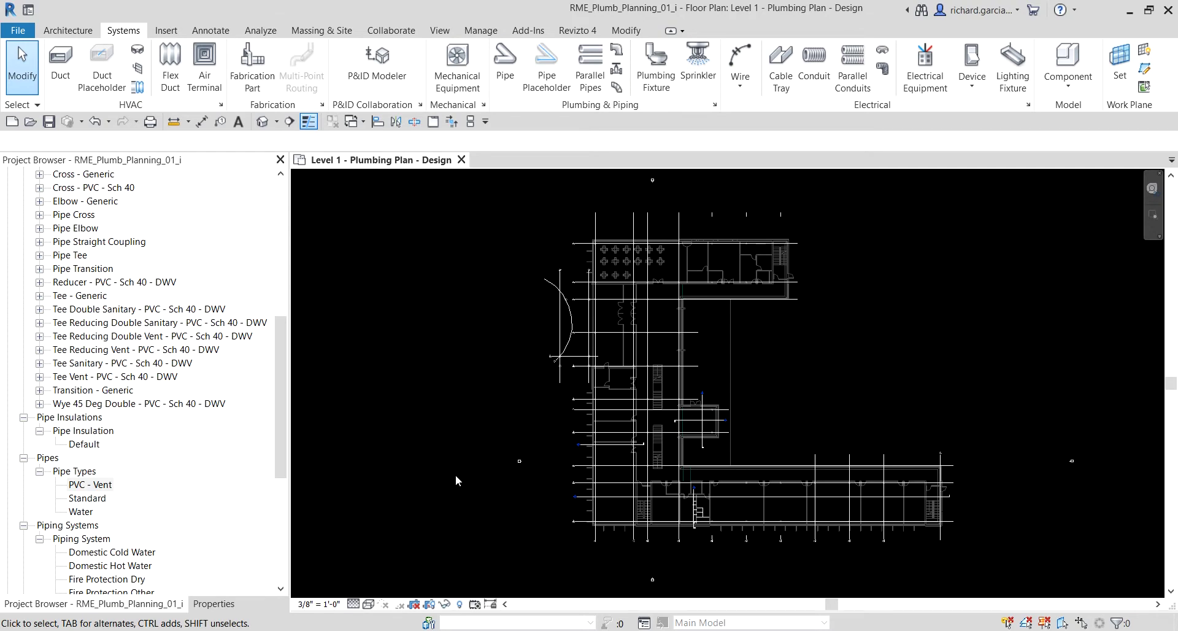
Open the routing preferences from the type properties of the PVC - Vent pipe type
double_click(91, 485)
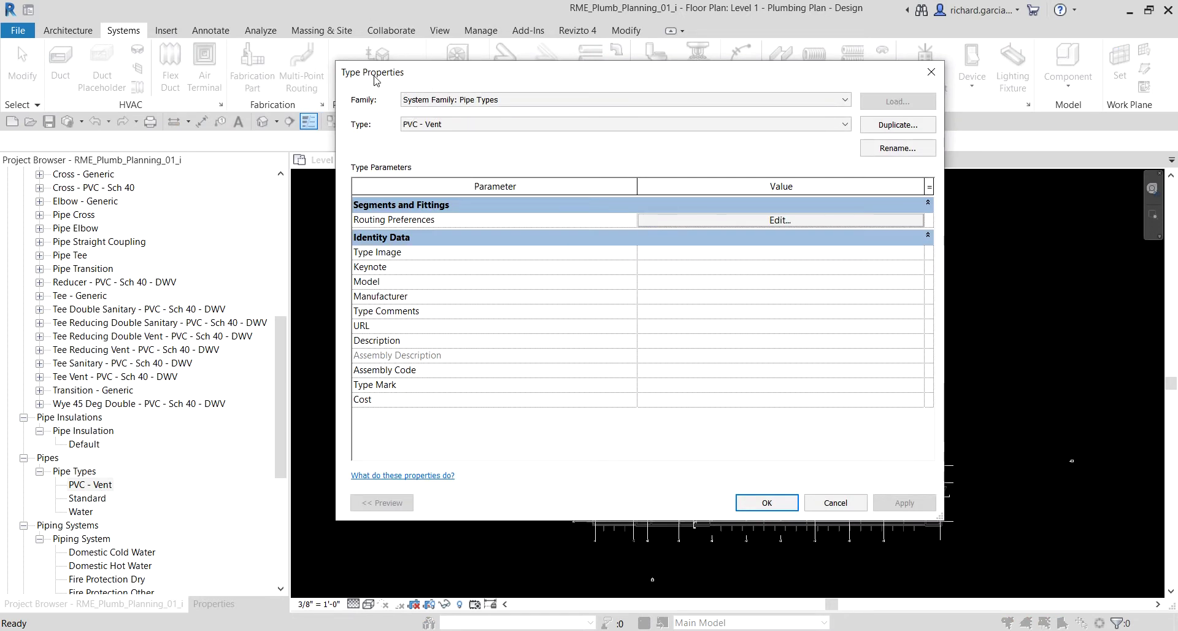
click(931, 72)
click(97, 485)
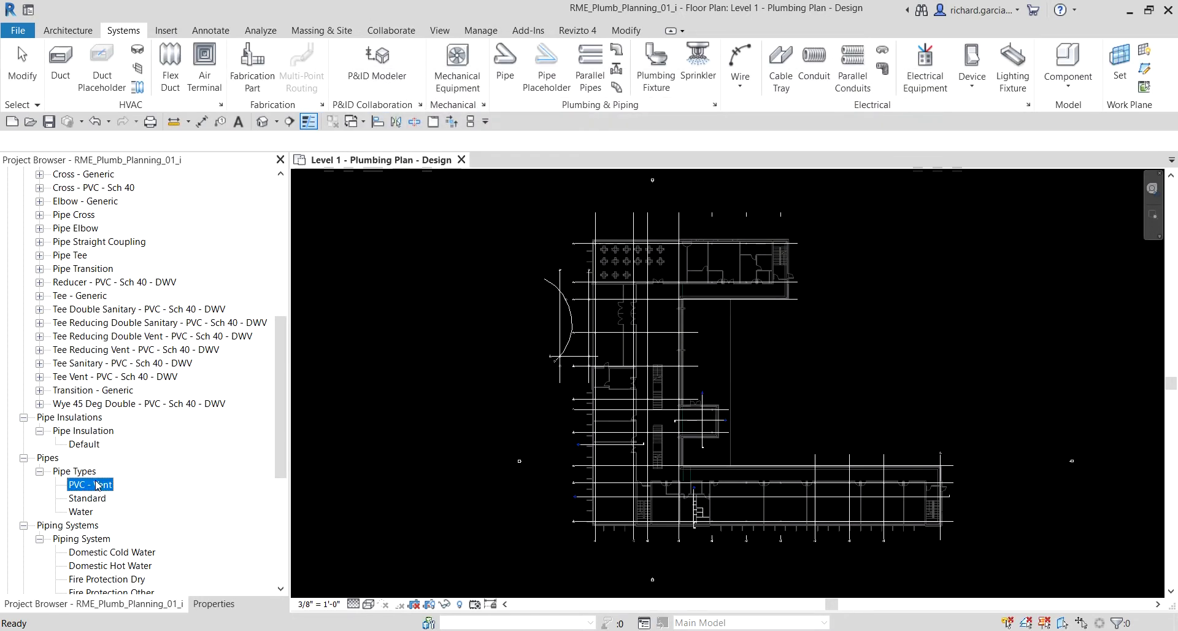
right_click(97, 484)
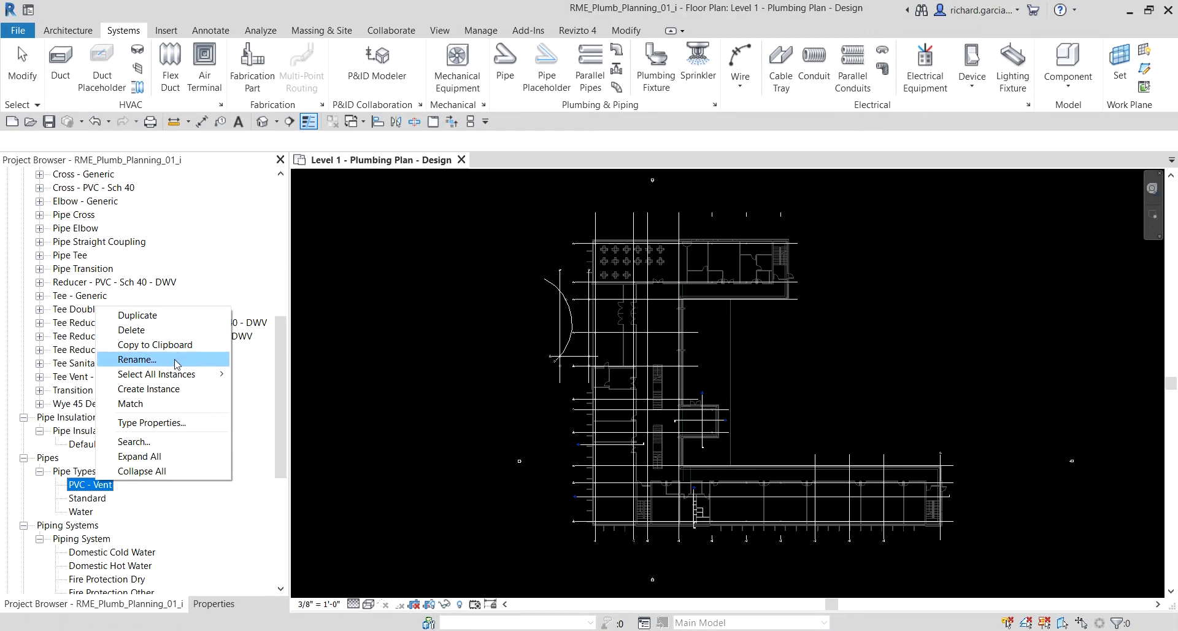
click(159, 423)
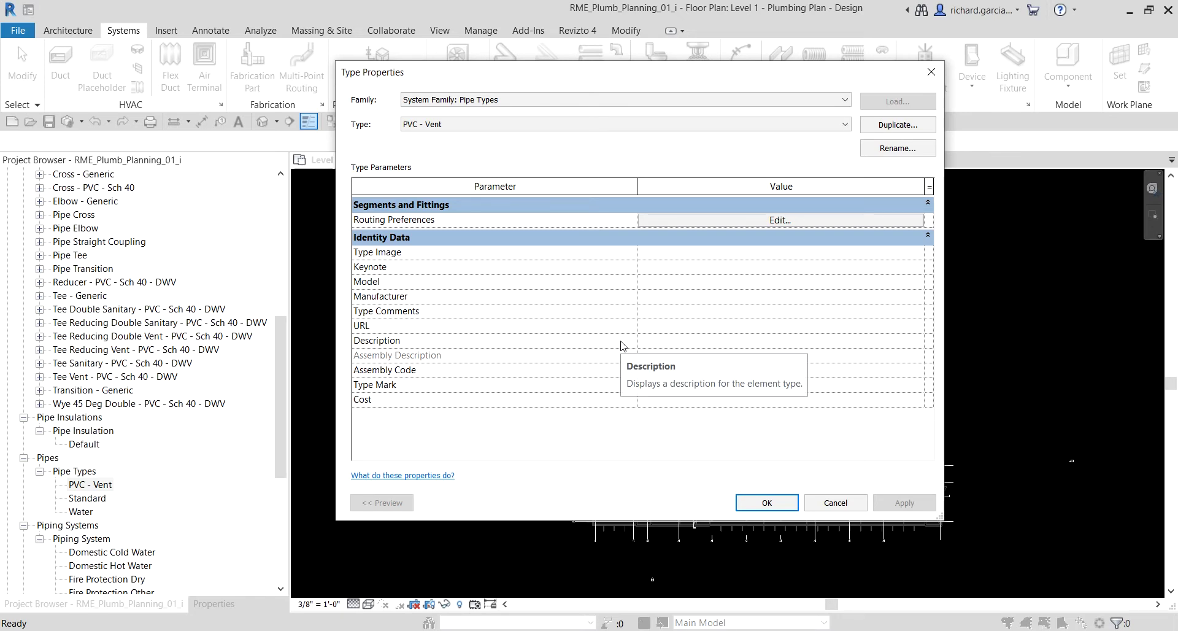
click(415, 127)
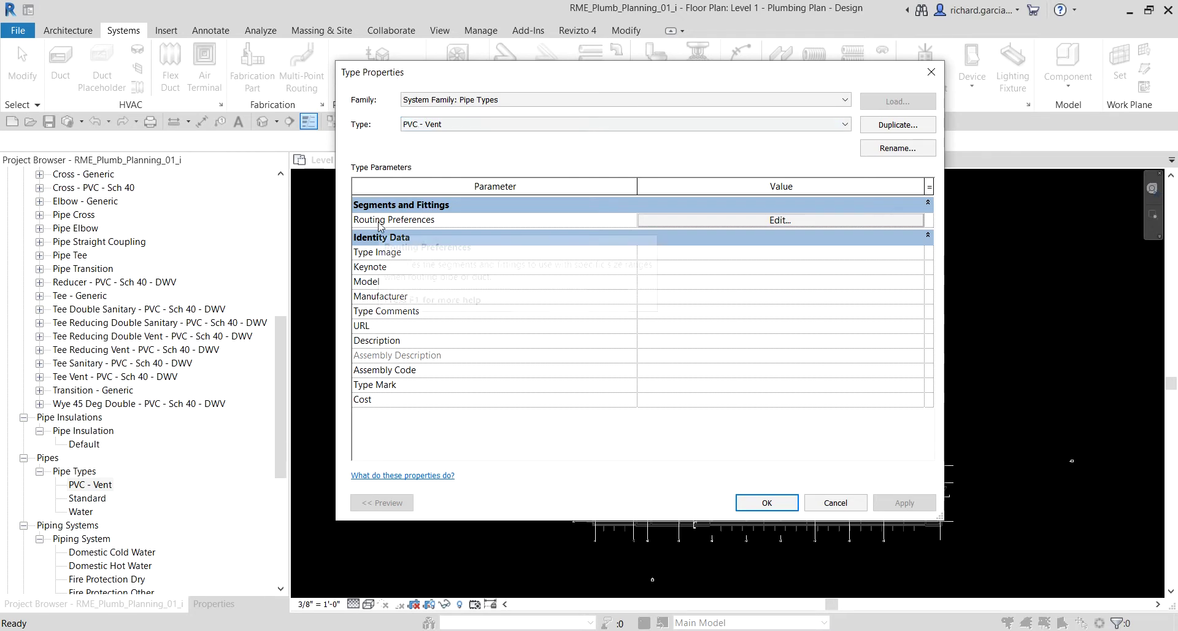
click(712, 221)
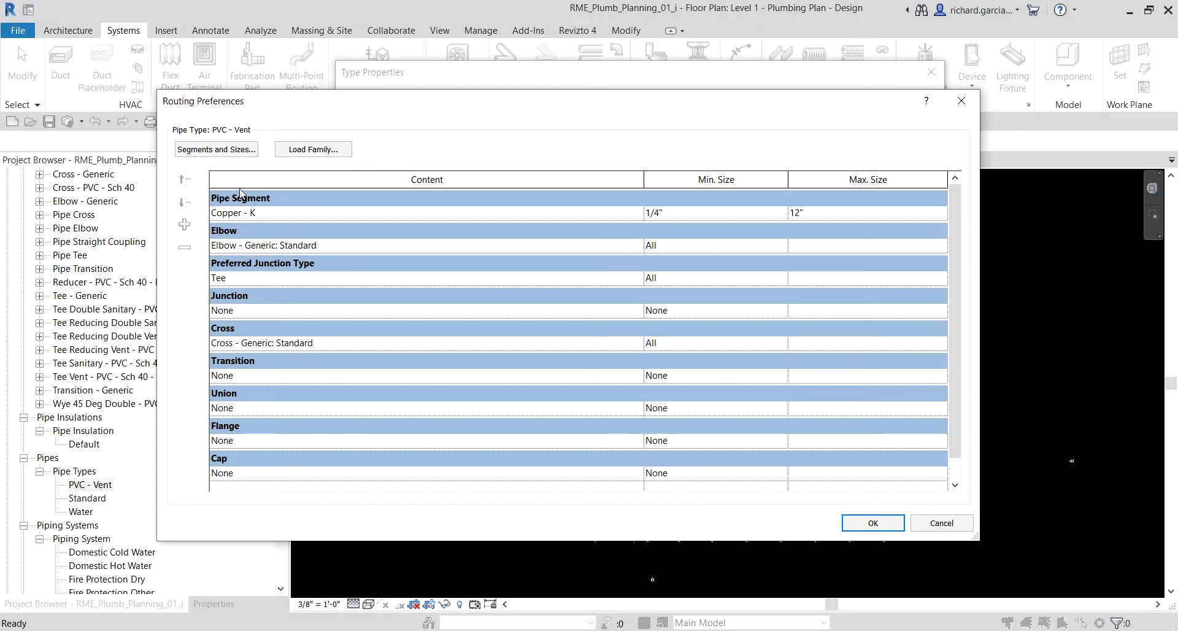
Set the pipe segment to Plastic - Schedule 40 and the elbow to Bend - PVC - Sch 40 - DWV: Standard
click(635, 214)
drag(639, 246, 638, 260)
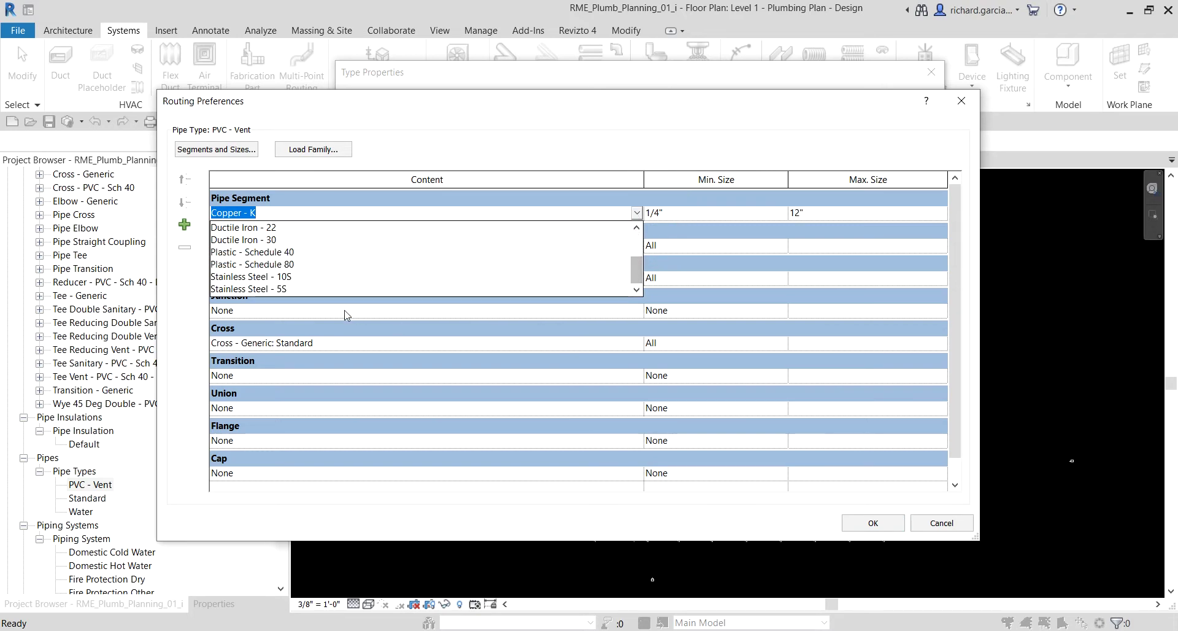
click(241, 254)
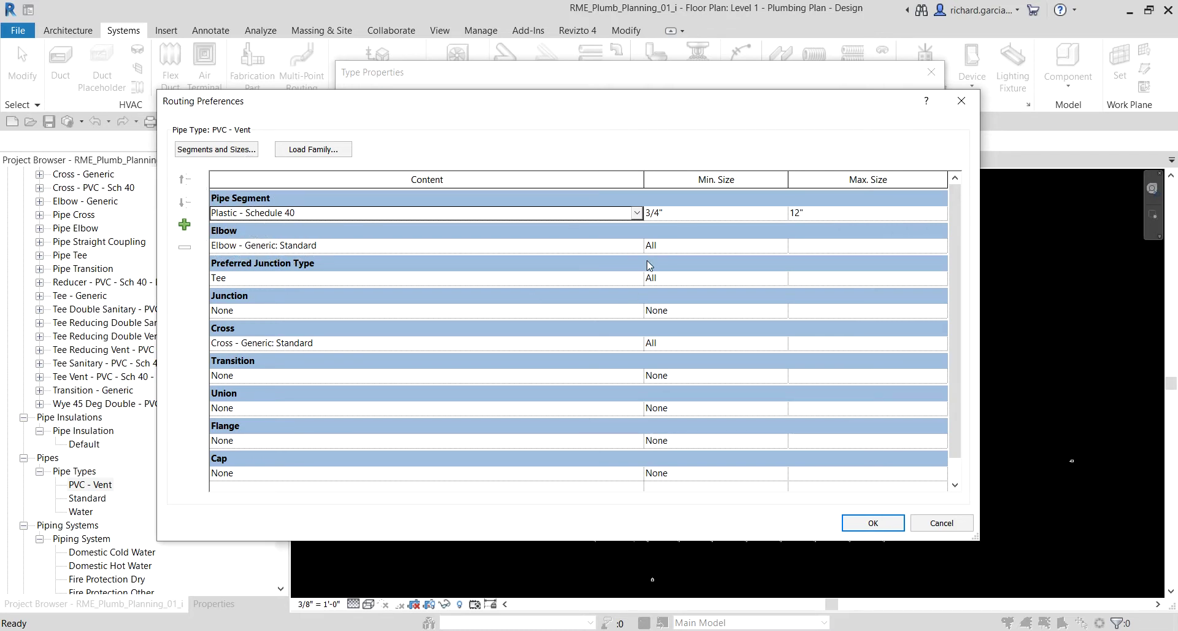
click(635, 247)
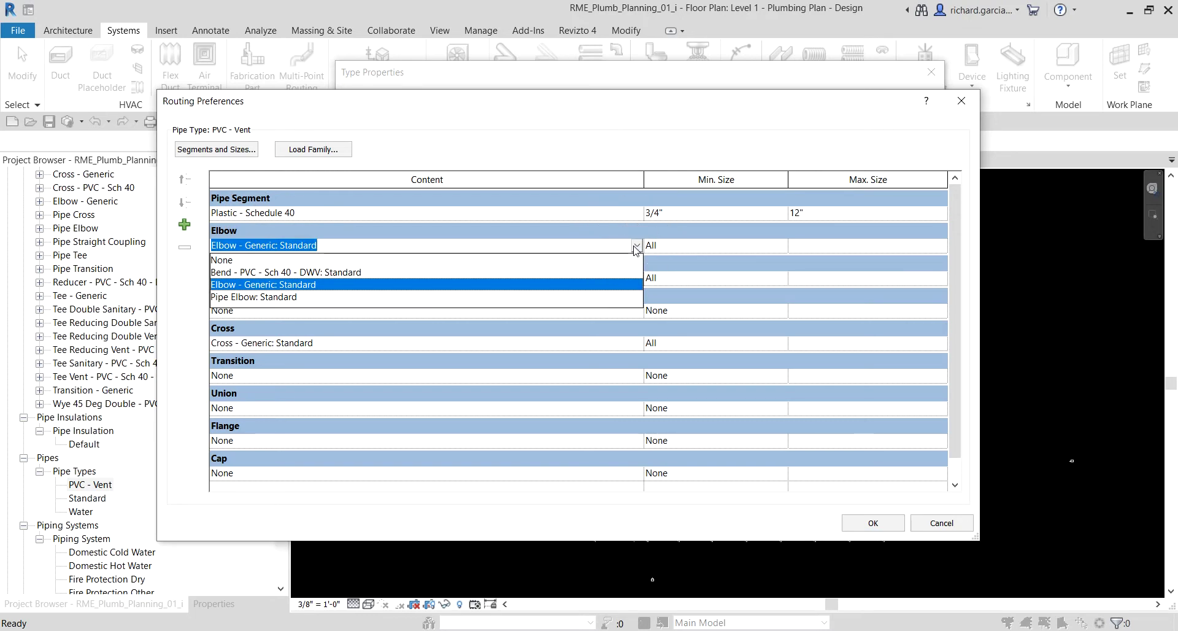
click(245, 273)
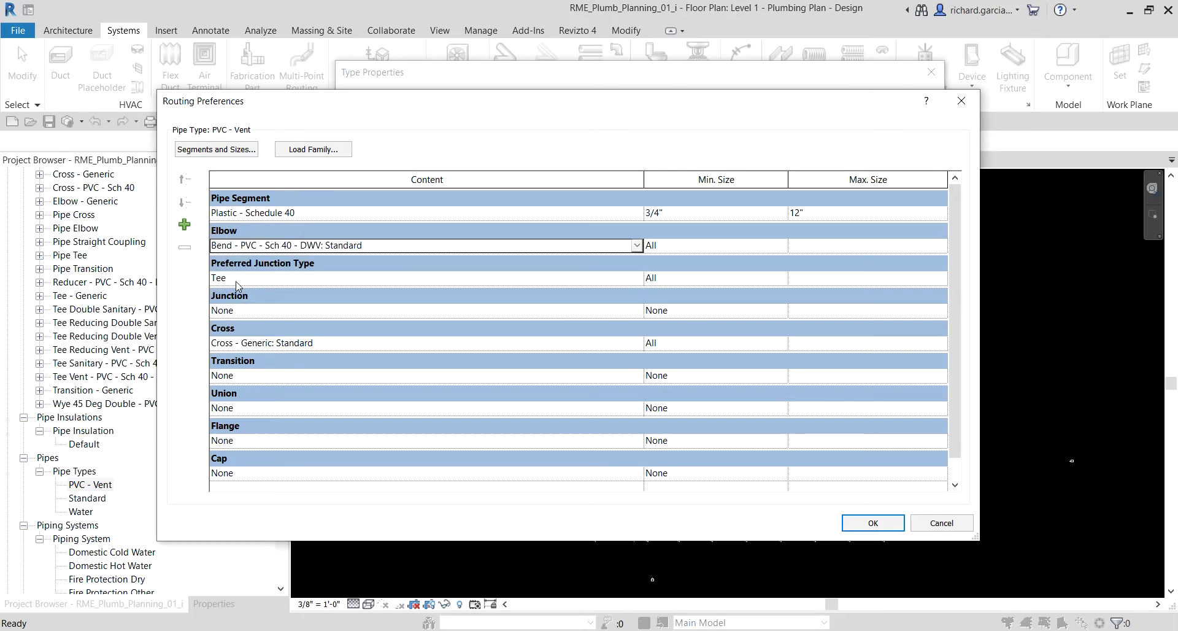
Set the junction fitting to Tee Reducing Vent - PVC - Sch 40 - DWV: Standard with a minimum size of All
click(636, 312)
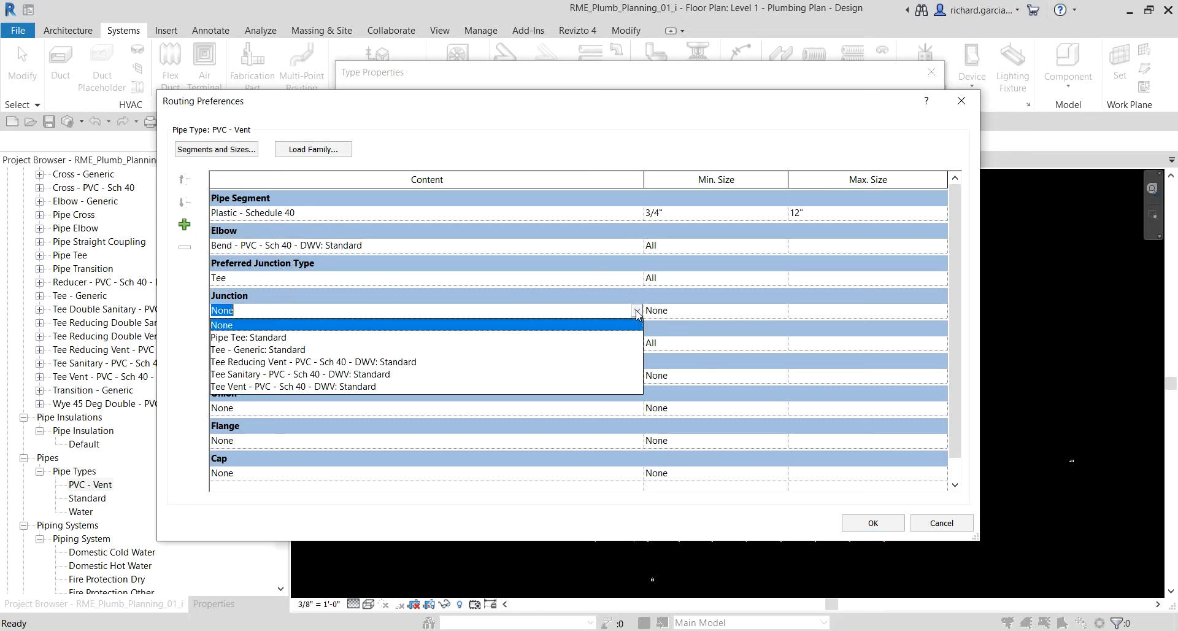
click(278, 363)
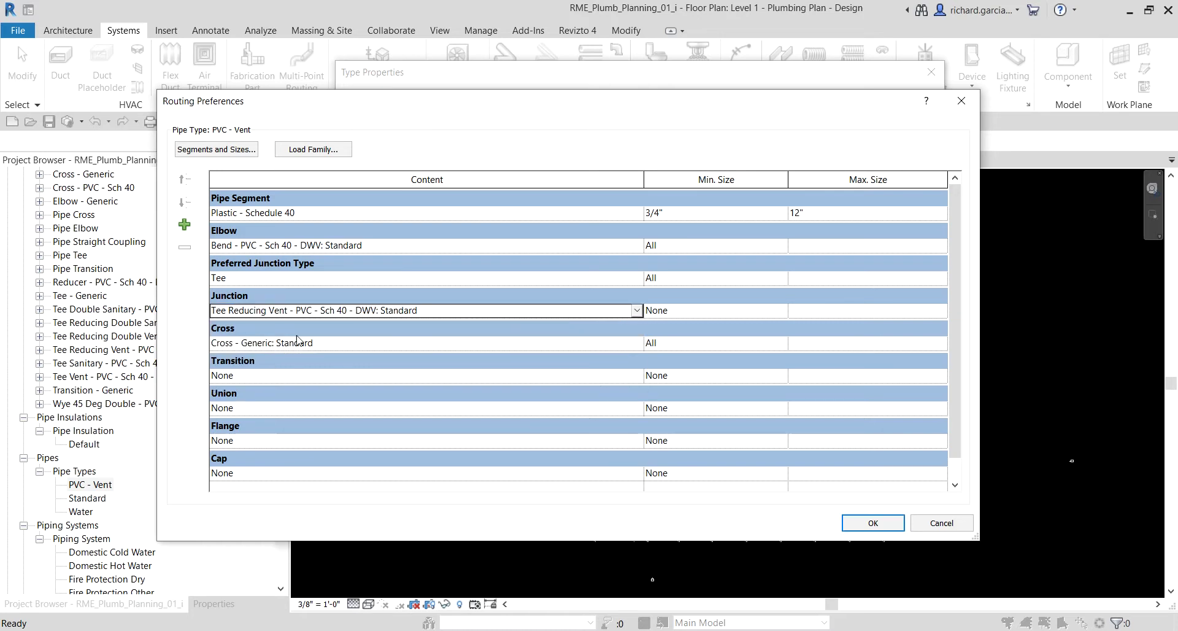
click(782, 310)
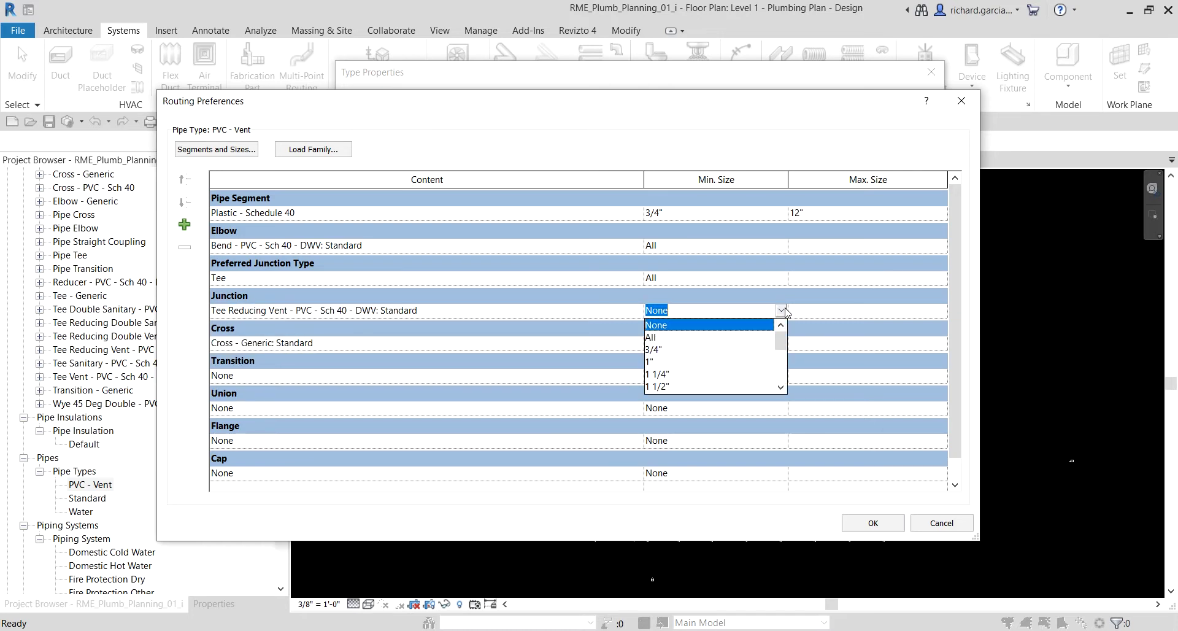
click(654, 337)
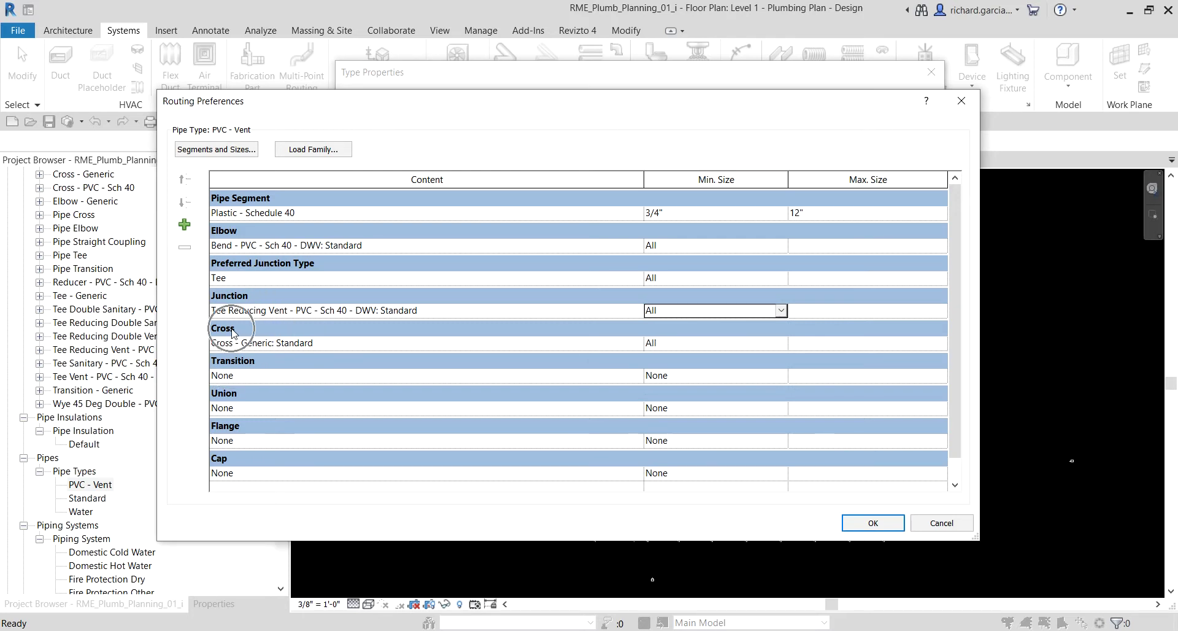
Set the cross to Tee Double Sanitary - PVC - Sch 40 - DWV: Standard and the transition to Reducer - PVC - Sch 40 - DWV: Standard
click(637, 343)
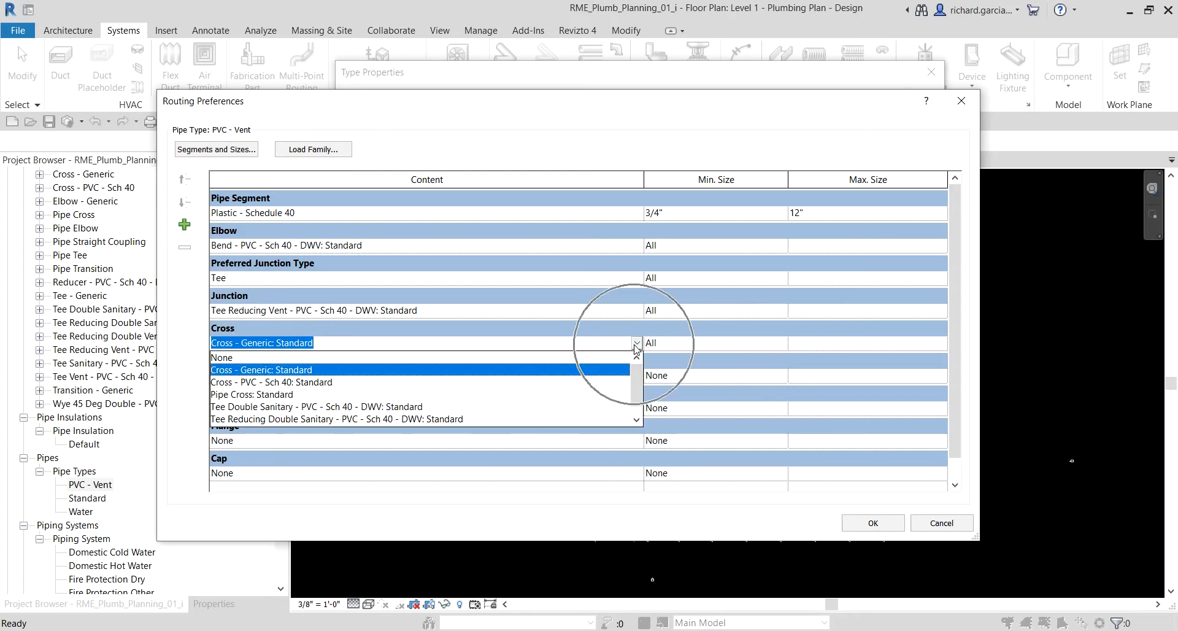
click(272, 407)
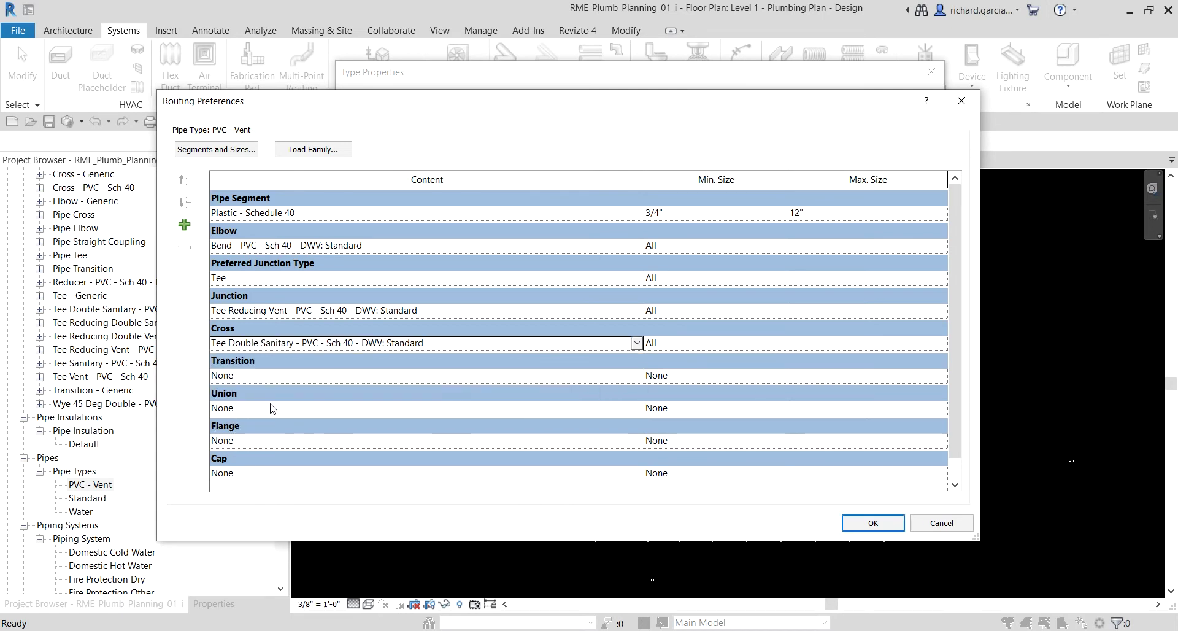
click(635, 378)
click(636, 377)
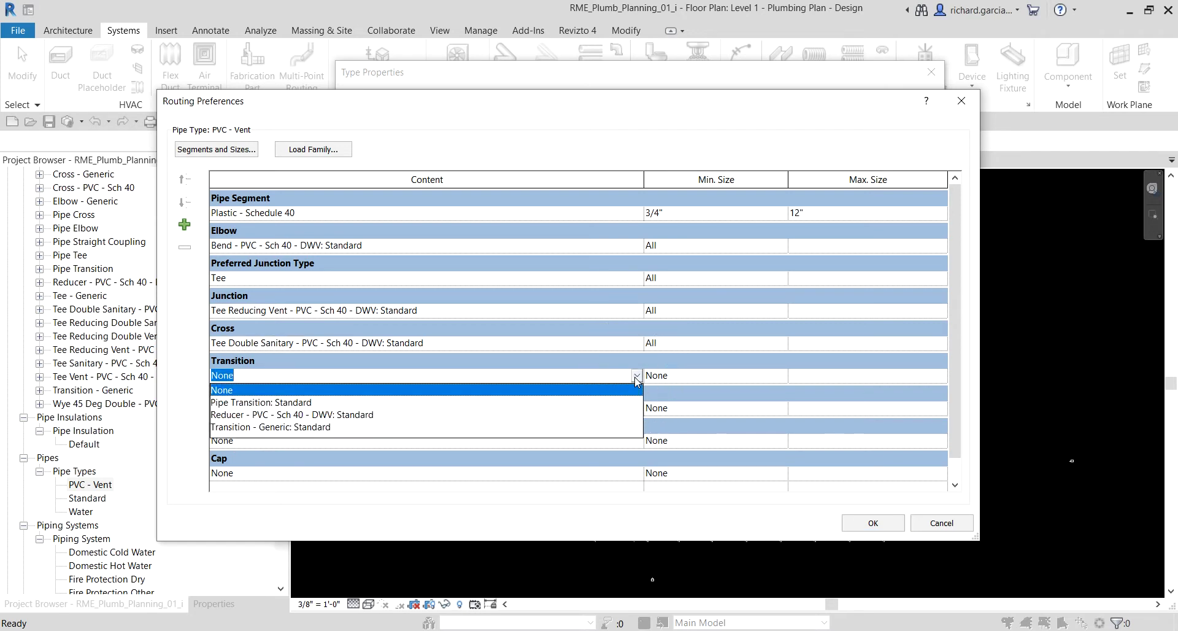
click(291, 415)
Set the union to Coupling - PVC - Sch 40 - DWV: Standard and keep the flange and cap at None
click(637, 408)
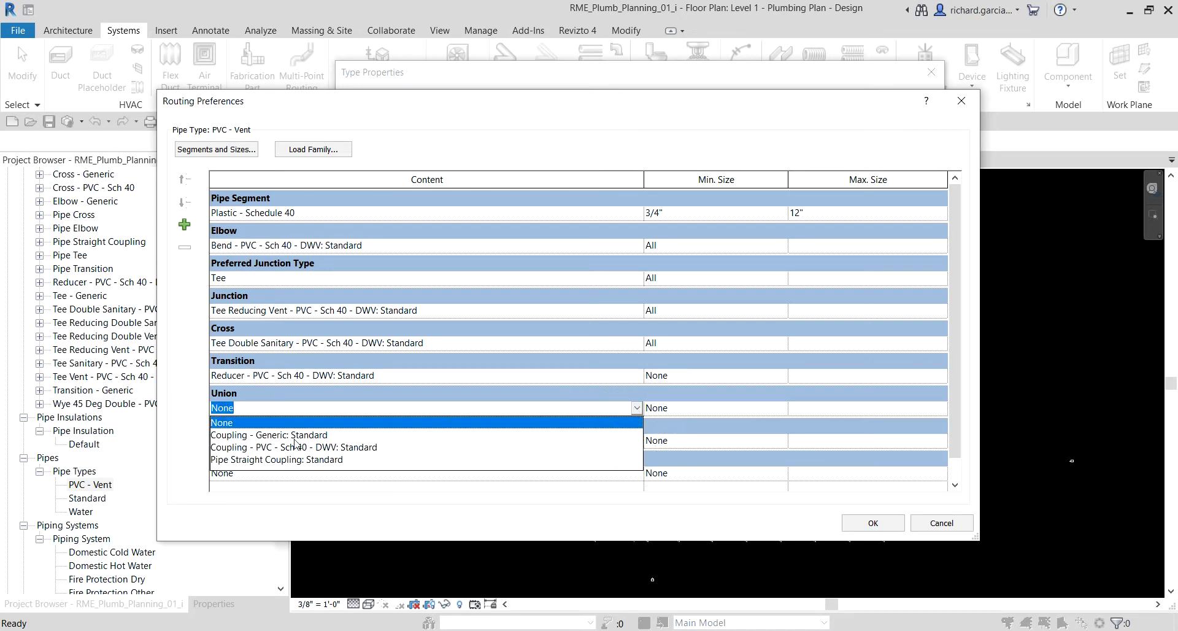
click(297, 449)
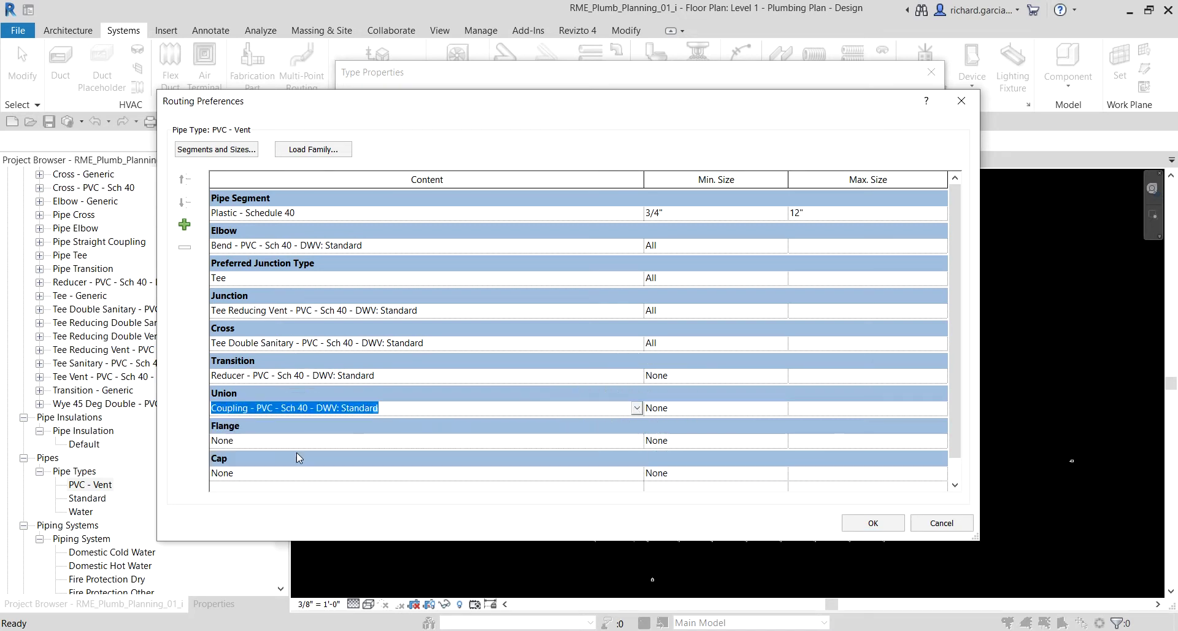
click(636, 440)
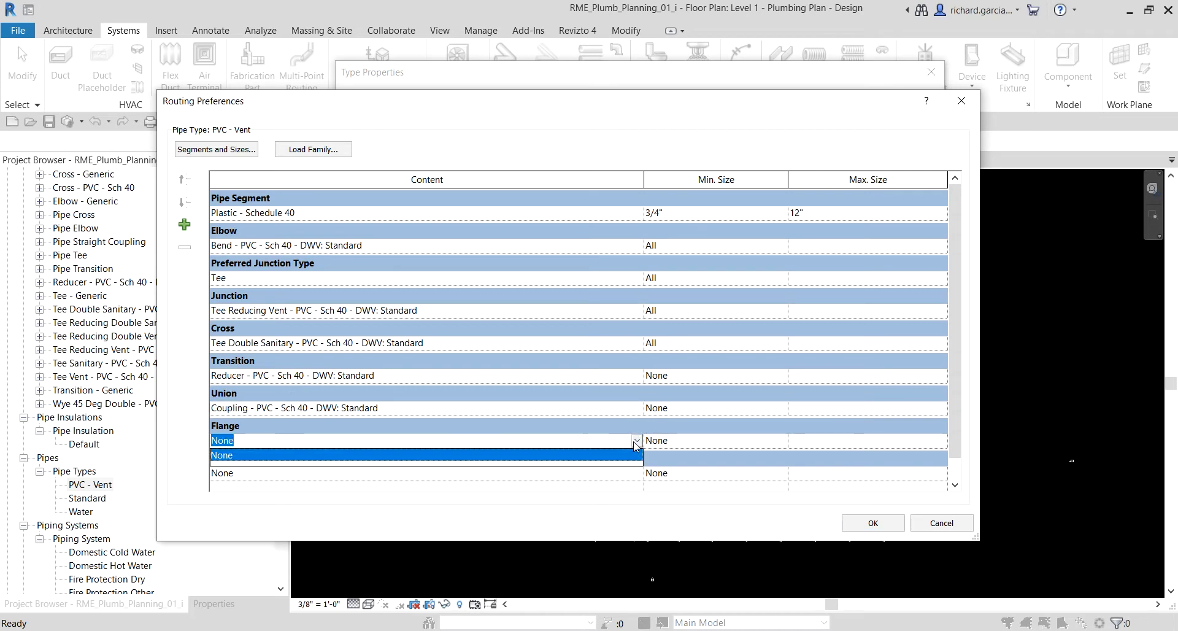
click(637, 442)
click(639, 476)
click(638, 476)
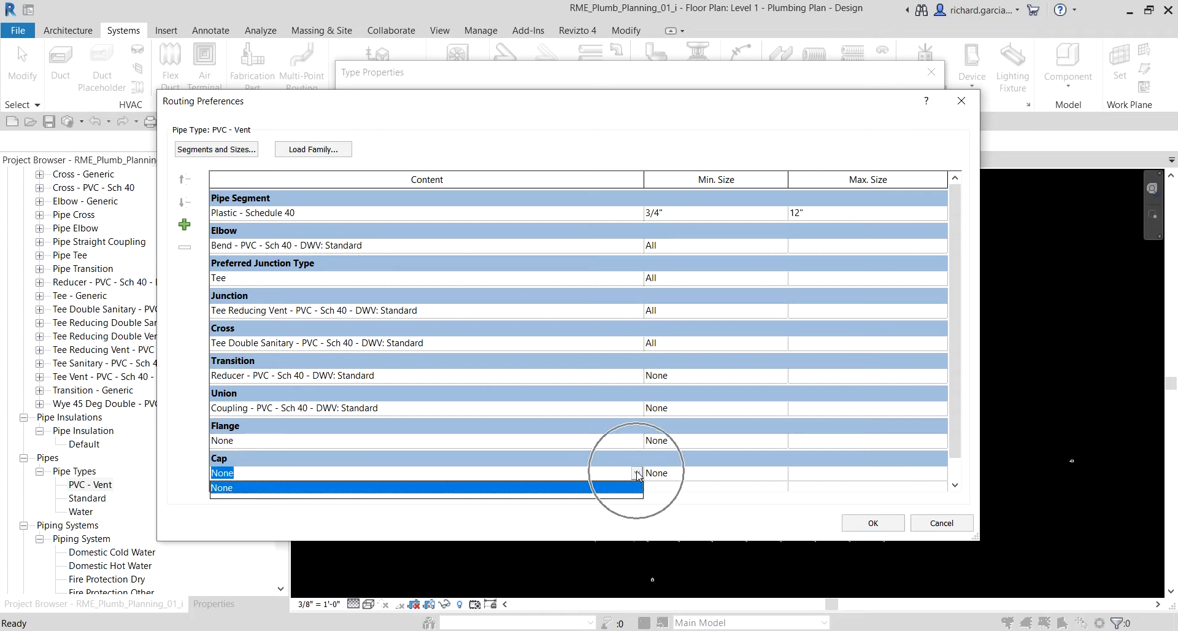
Set the minimum size of both the transition reducer and the union coupling to All
click(777, 379)
click(782, 376)
click(664, 402)
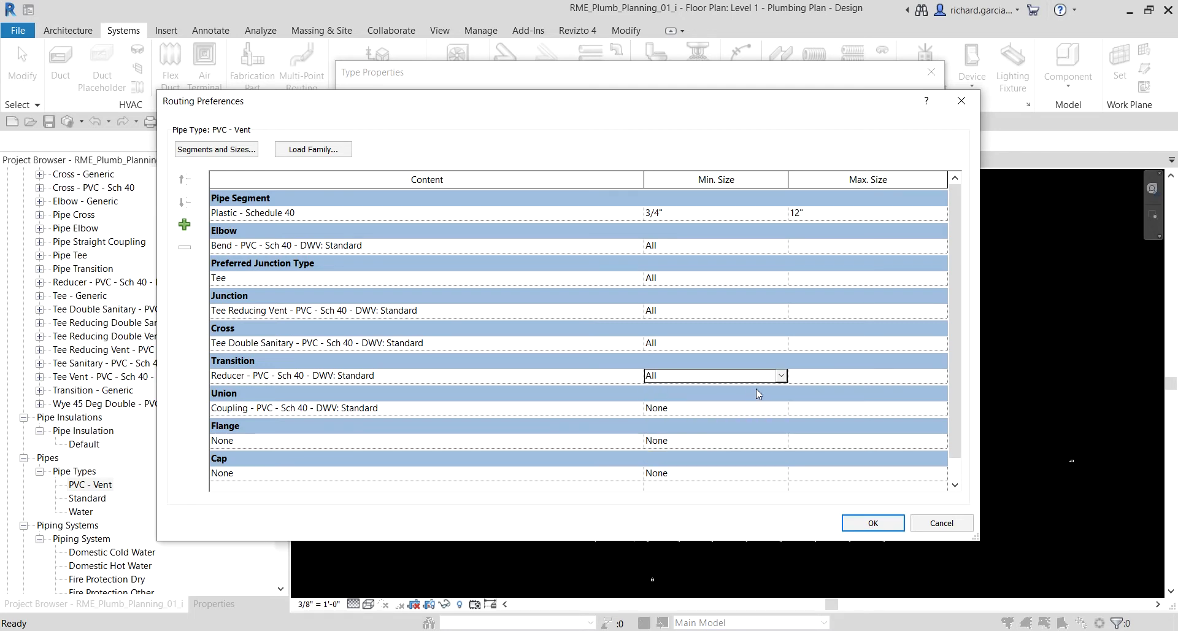
click(779, 407)
click(780, 407)
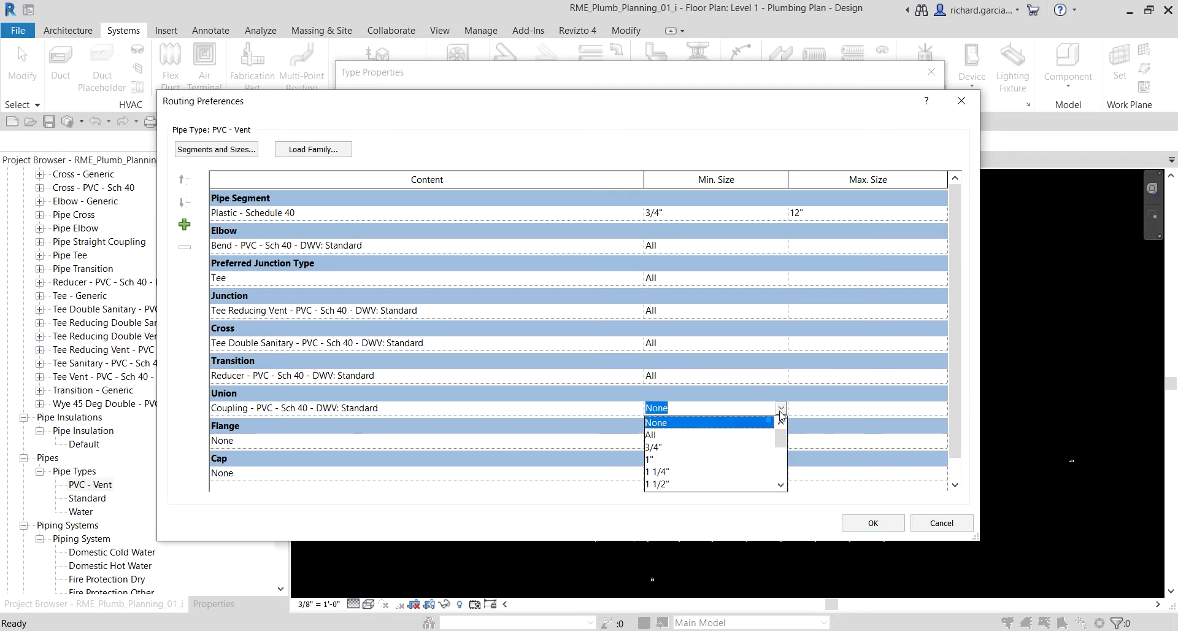
click(666, 436)
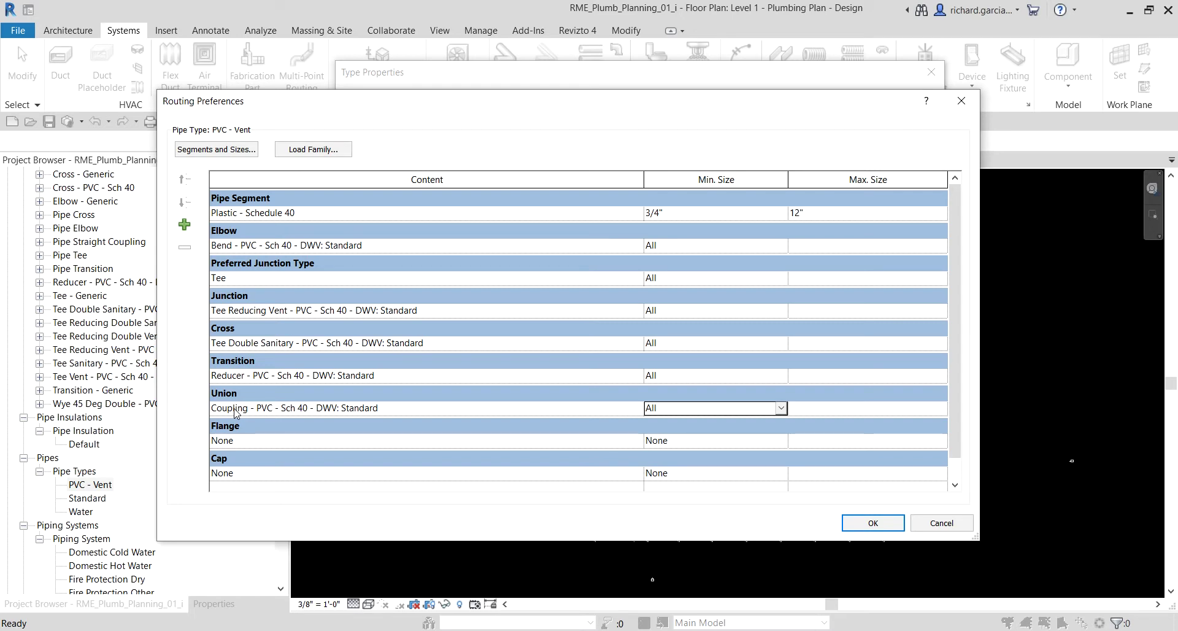
Accept the routing preferences and type properties of PVC - Vent, then dismiss the project save reminder without saving
click(200, 114)
click(200, 114)
click(883, 524)
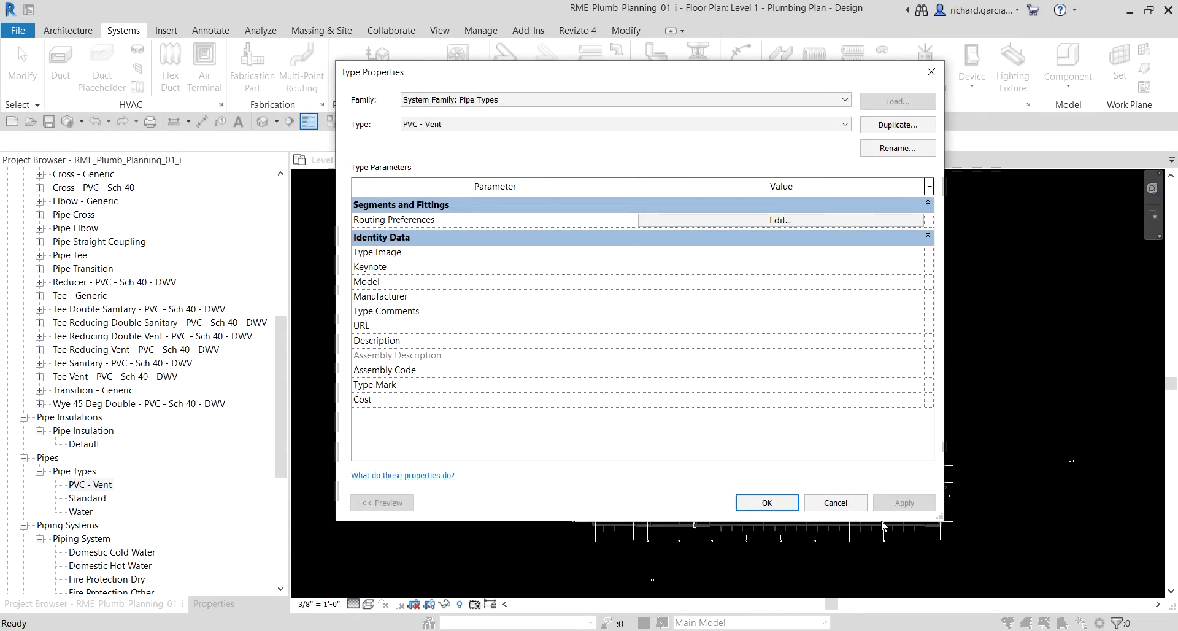
click(767, 502)
click(105, 487)
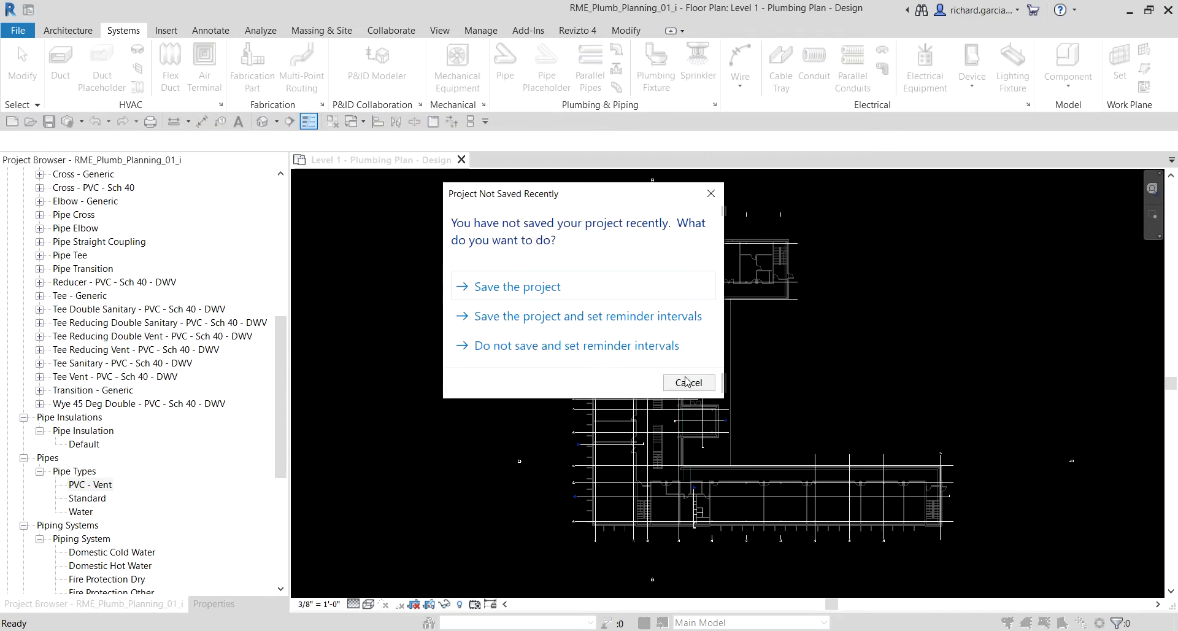
click(689, 382)
Start placing a pipe fitting and open the family loading dialog
scroll(147, 386, up, 3)
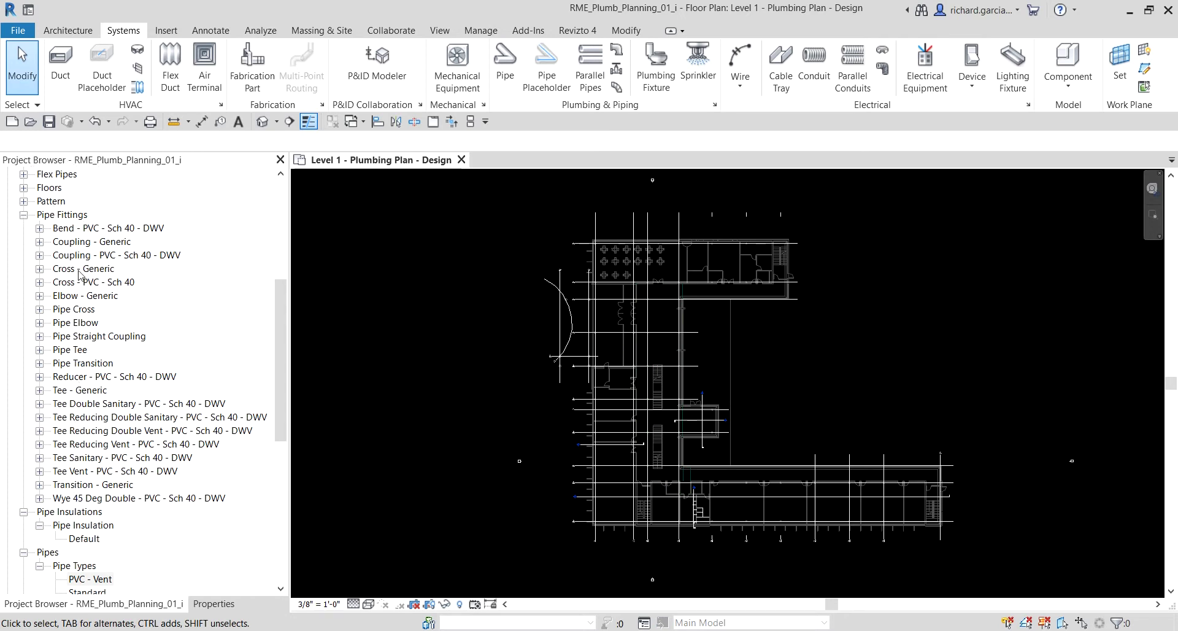
click(125, 32)
click(616, 54)
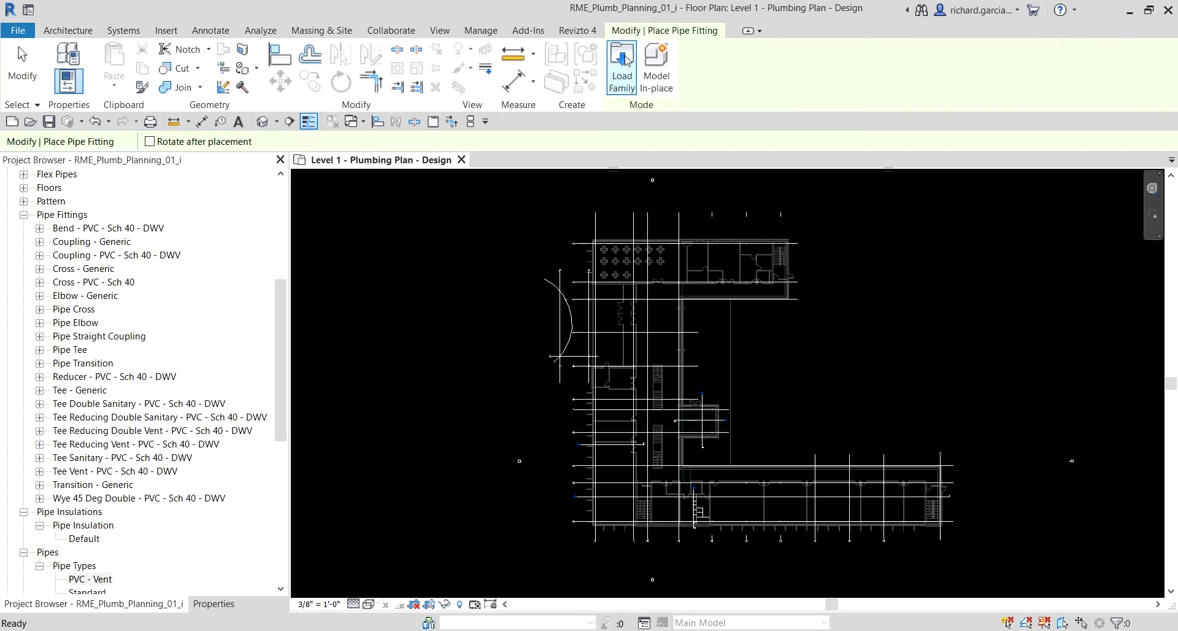
click(624, 59)
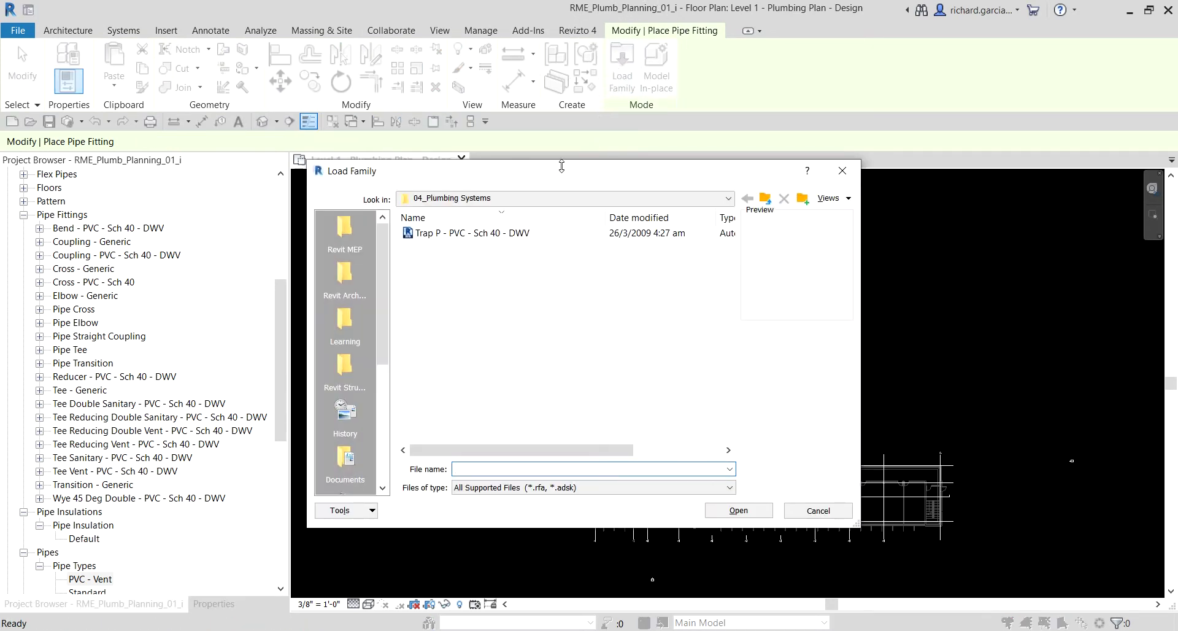
Browse to the ProgramData\Autodesk\Revit folder on drive C to look for the family library
click(531, 202)
click(527, 199)
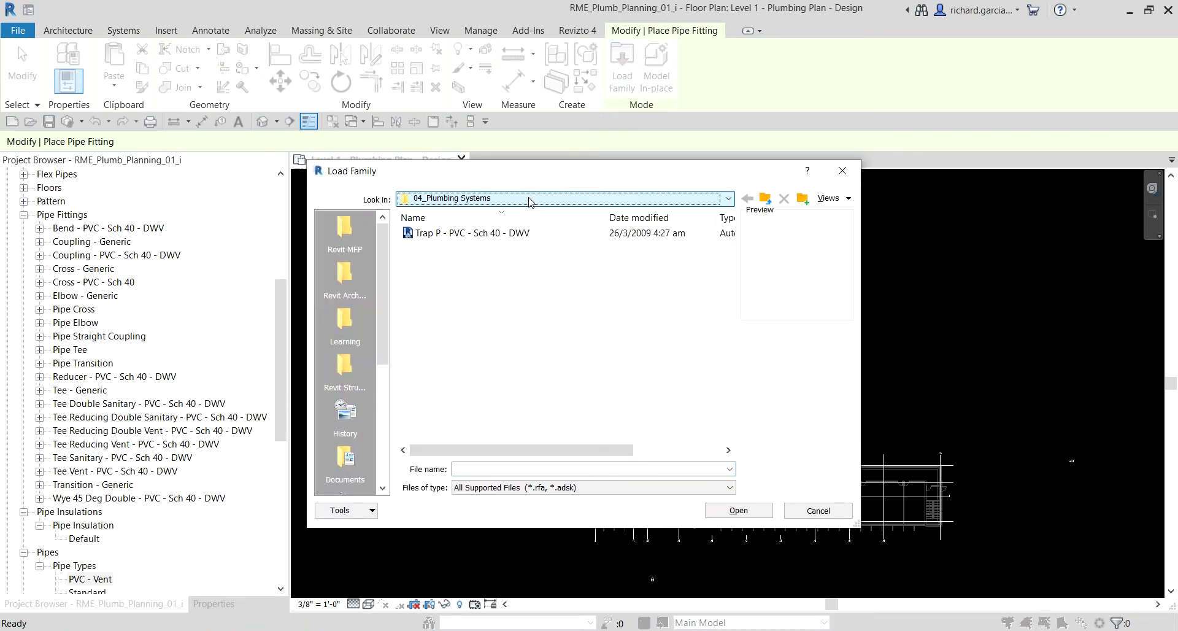
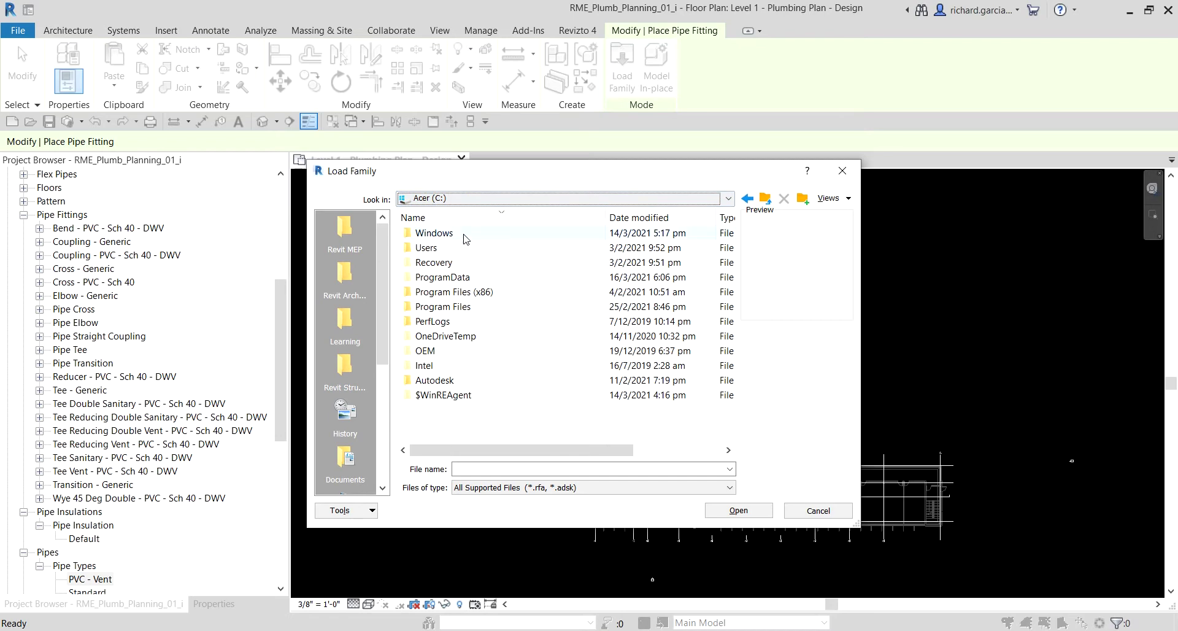
double_click(456, 278)
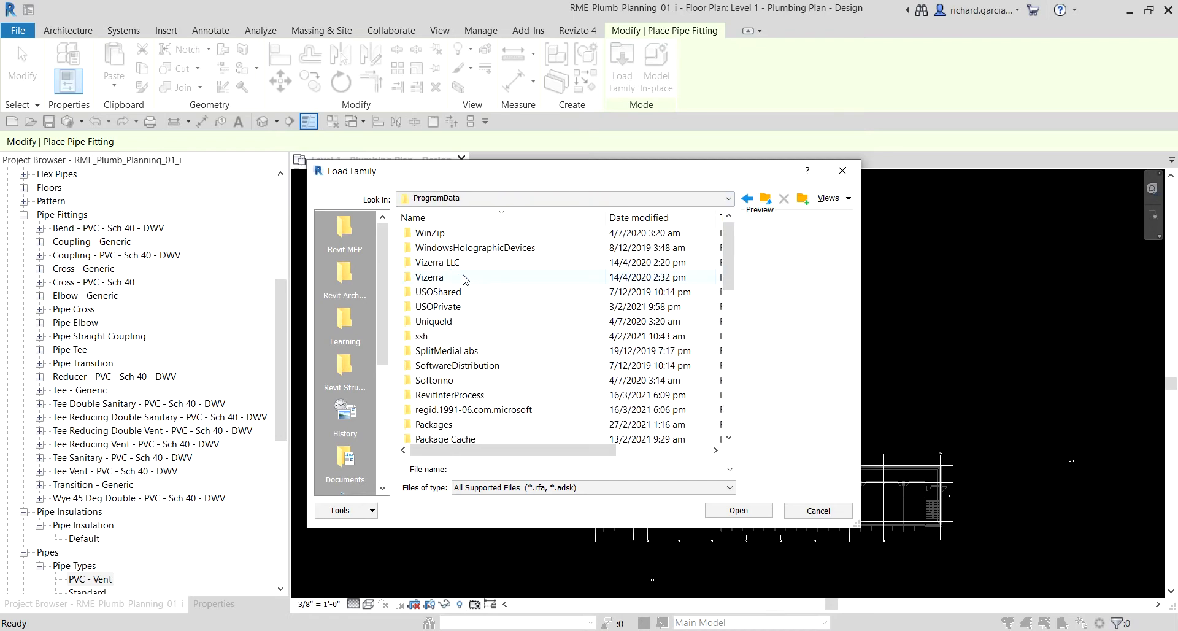
click(488, 218)
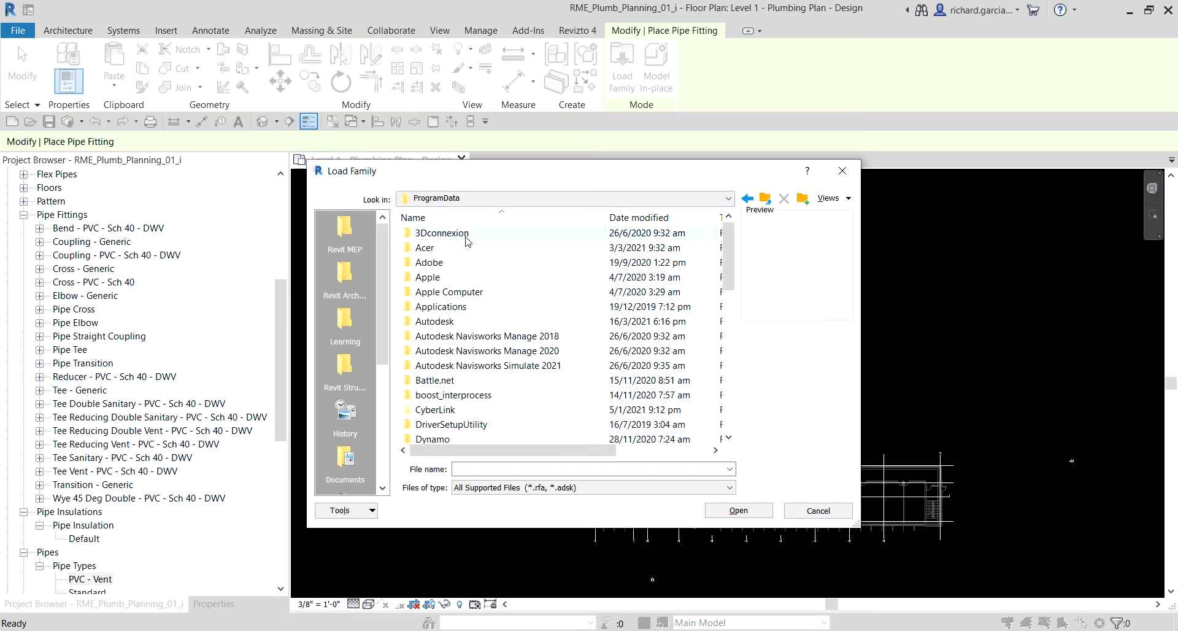
double_click(450, 318)
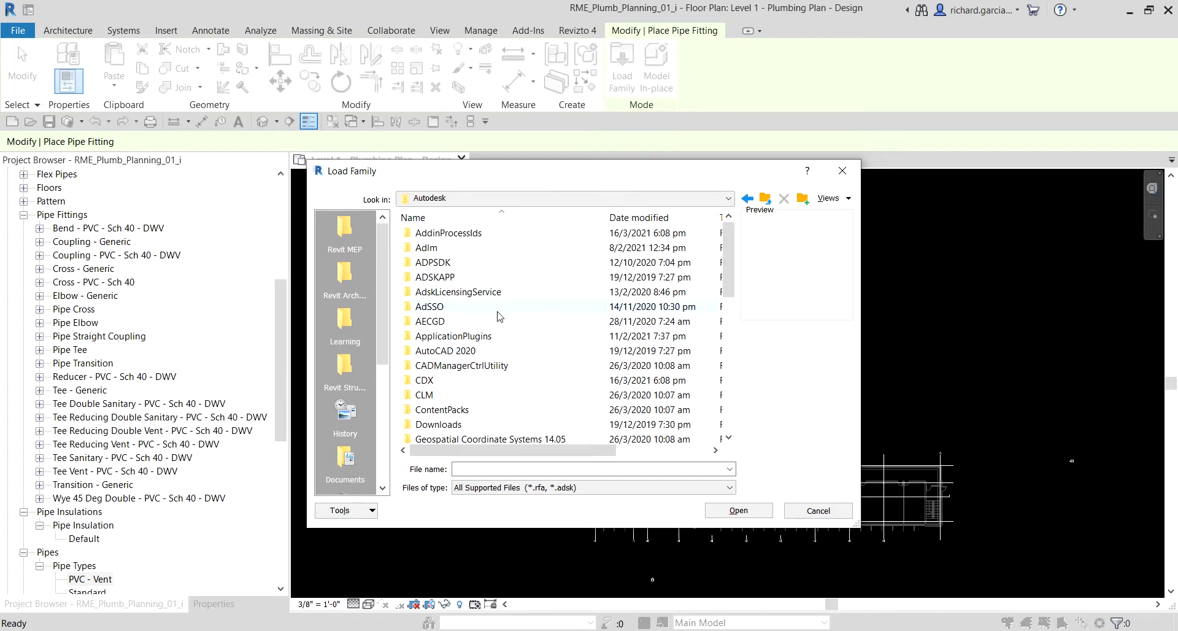
scroll(500, 316, down, 4)
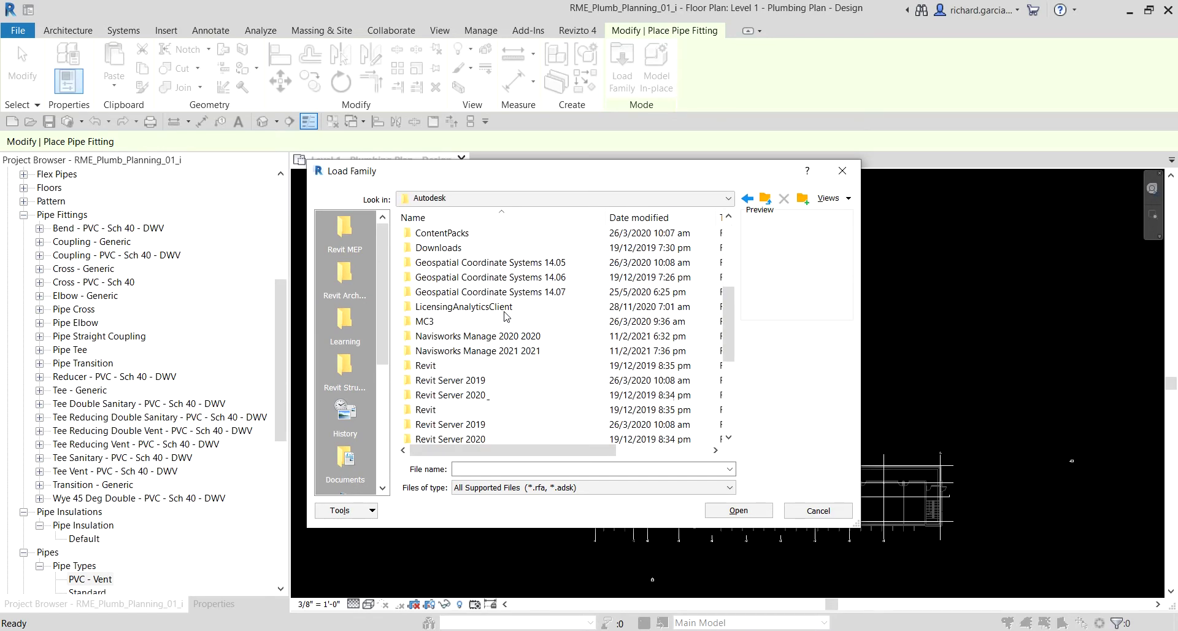
double_click(437, 366)
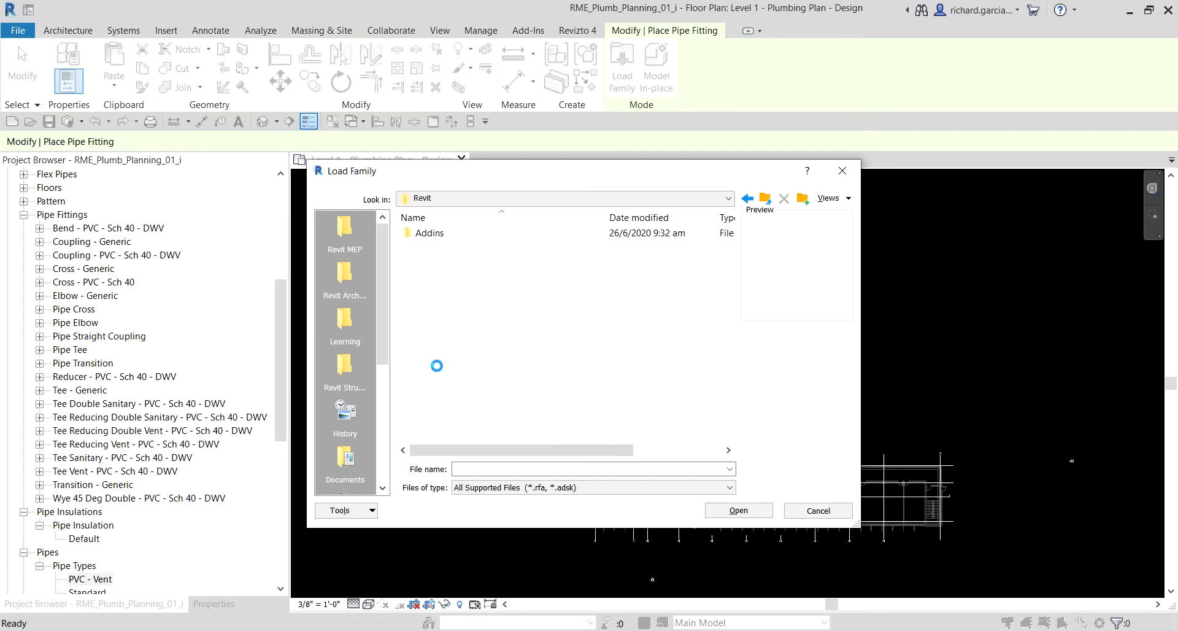
Browse to the Autodesk\Revit 2021 folder on drive D
click(448, 202)
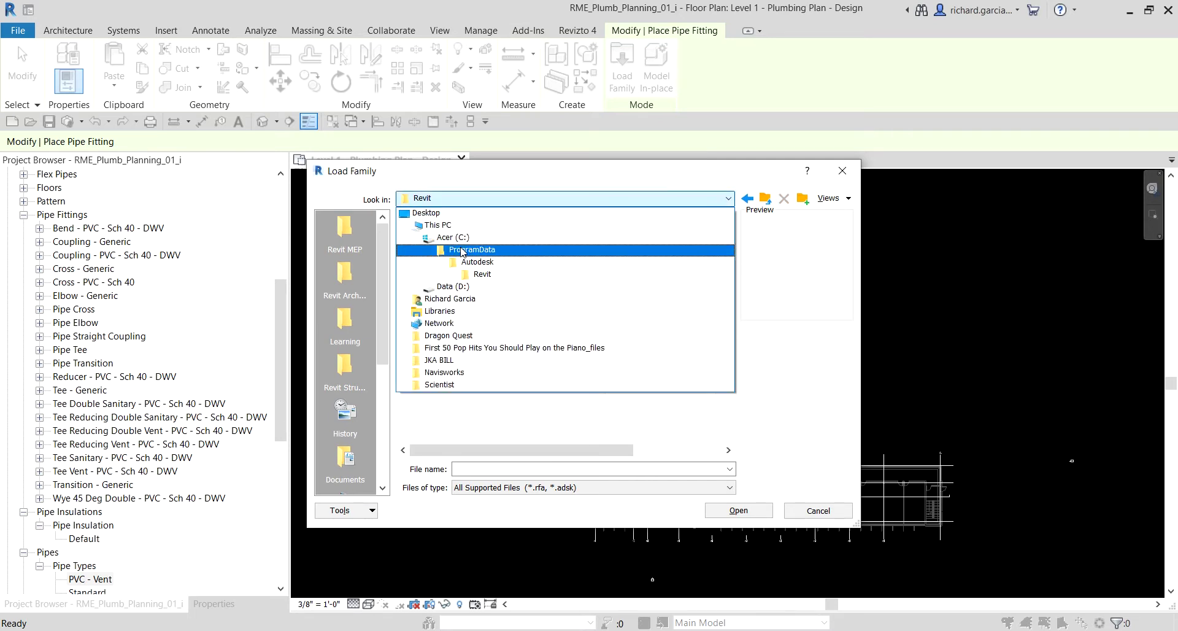
click(461, 289)
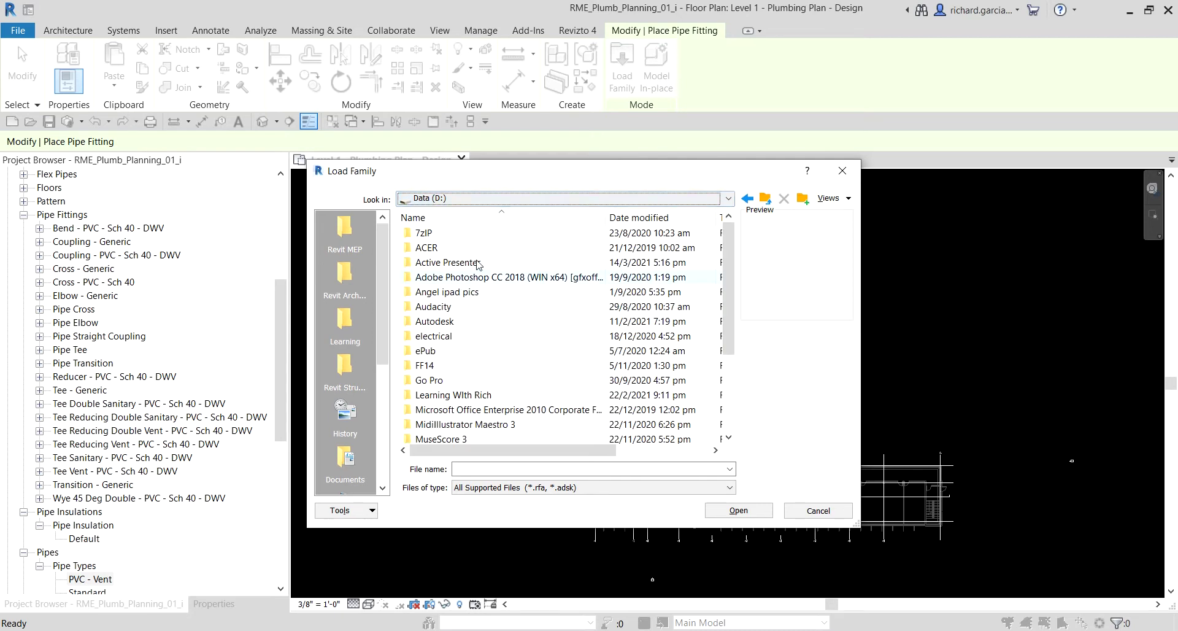
double_click(445, 323)
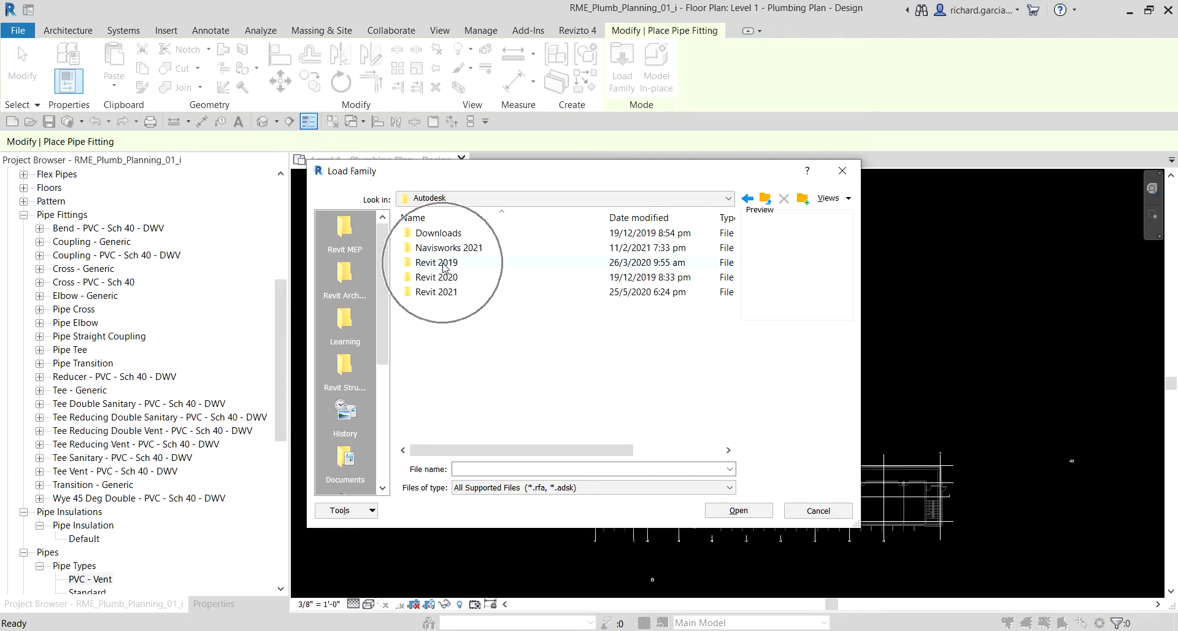
double_click(444, 292)
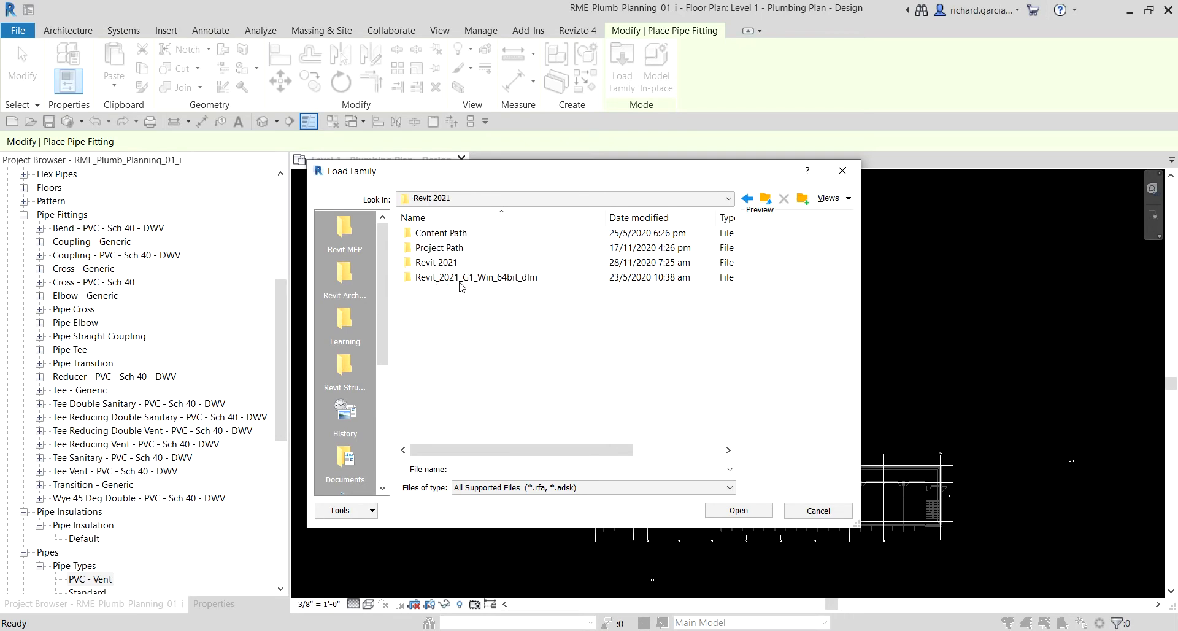
Look through the nested Revit 2021 subfolder for the family library and return to the parent Revit 2021 folder
click(445, 265)
double_click(445, 265)
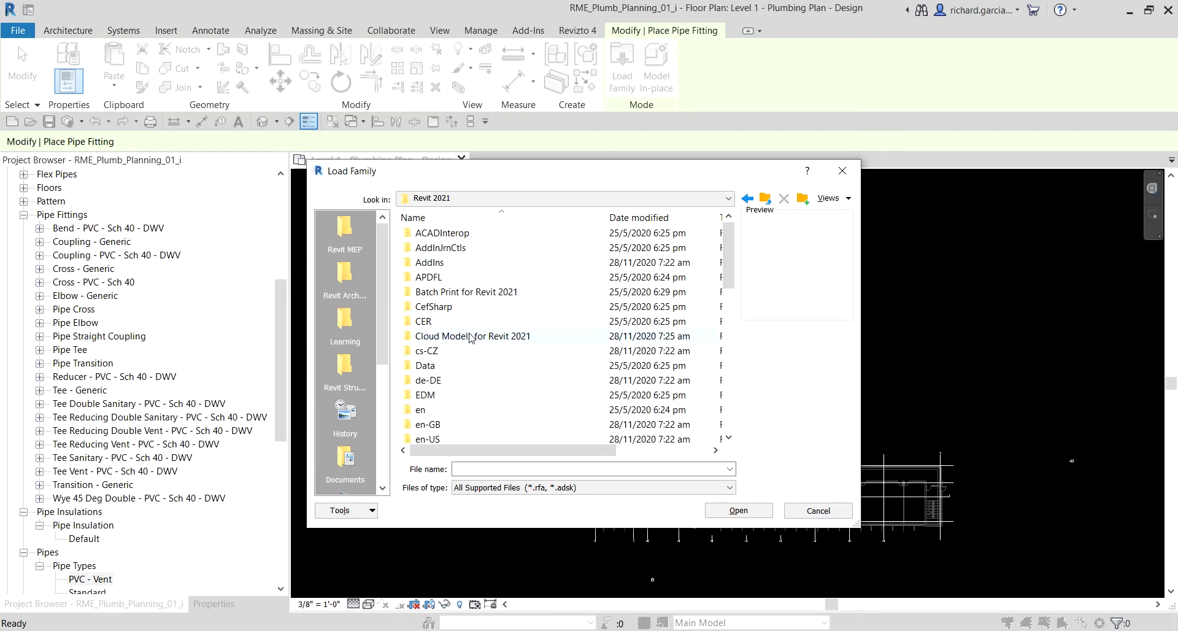
scroll(472, 338, down, 2)
scroll(472, 338, down, 8)
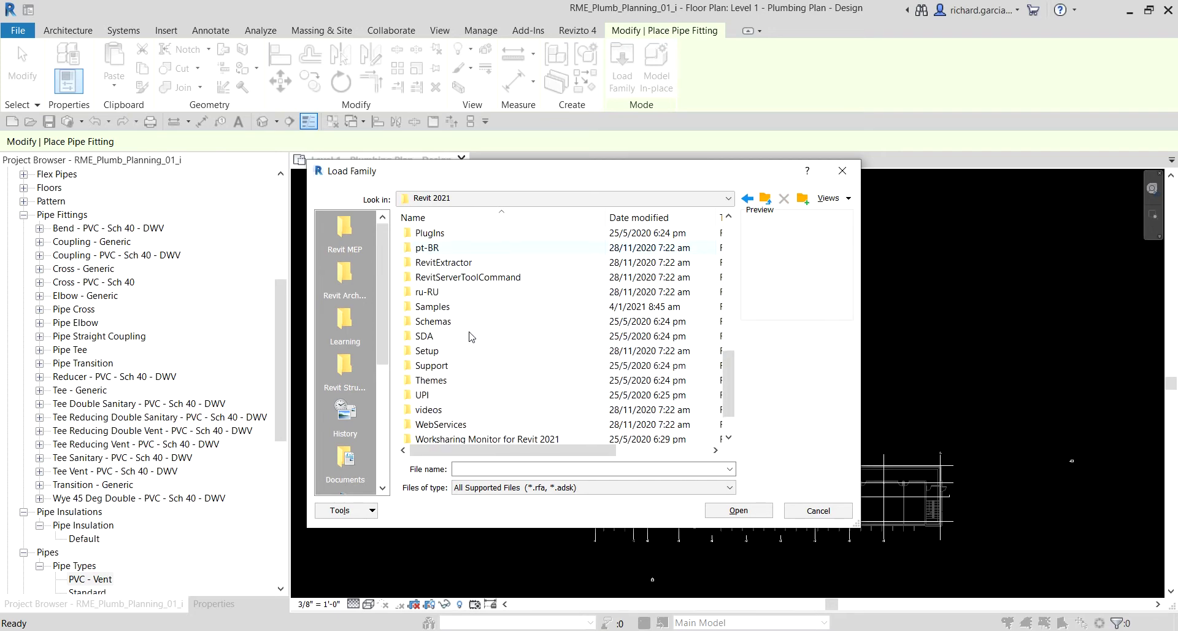
scroll(472, 336, up, 8)
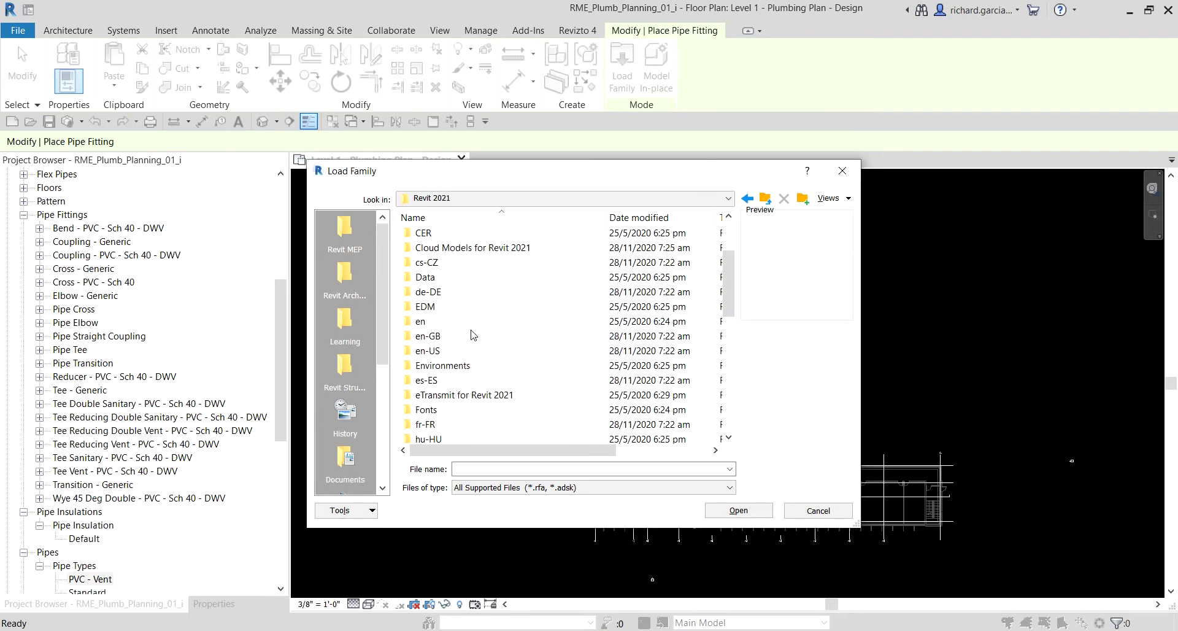
scroll(472, 334, up, 2)
scroll(472, 335, down, 6)
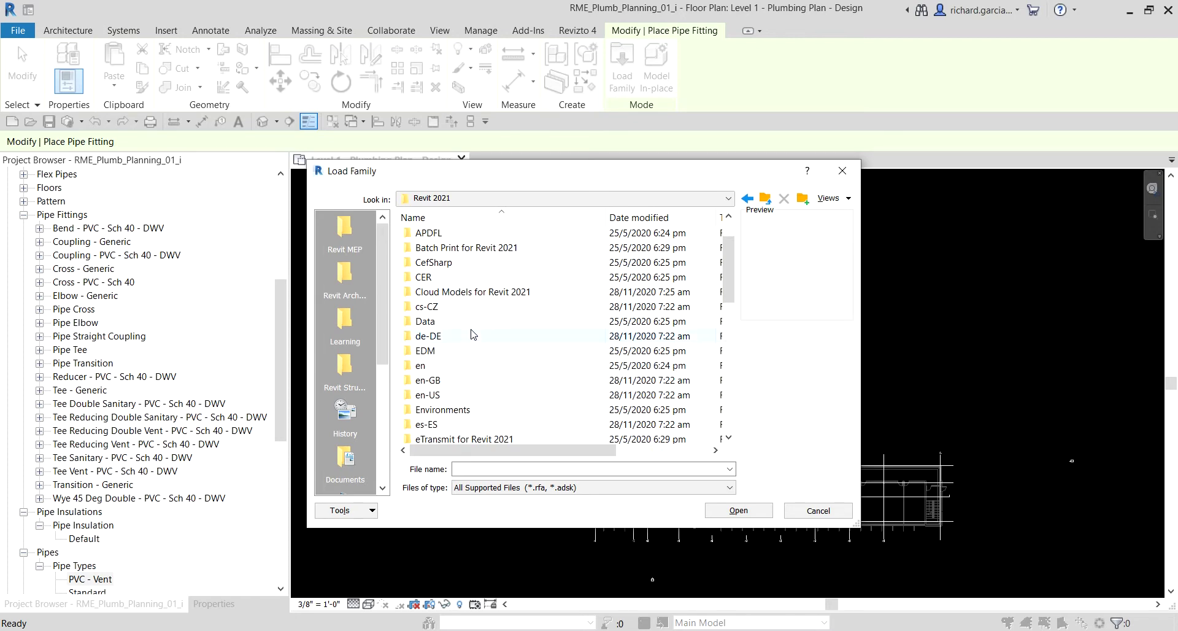
scroll(473, 334, down, 3)
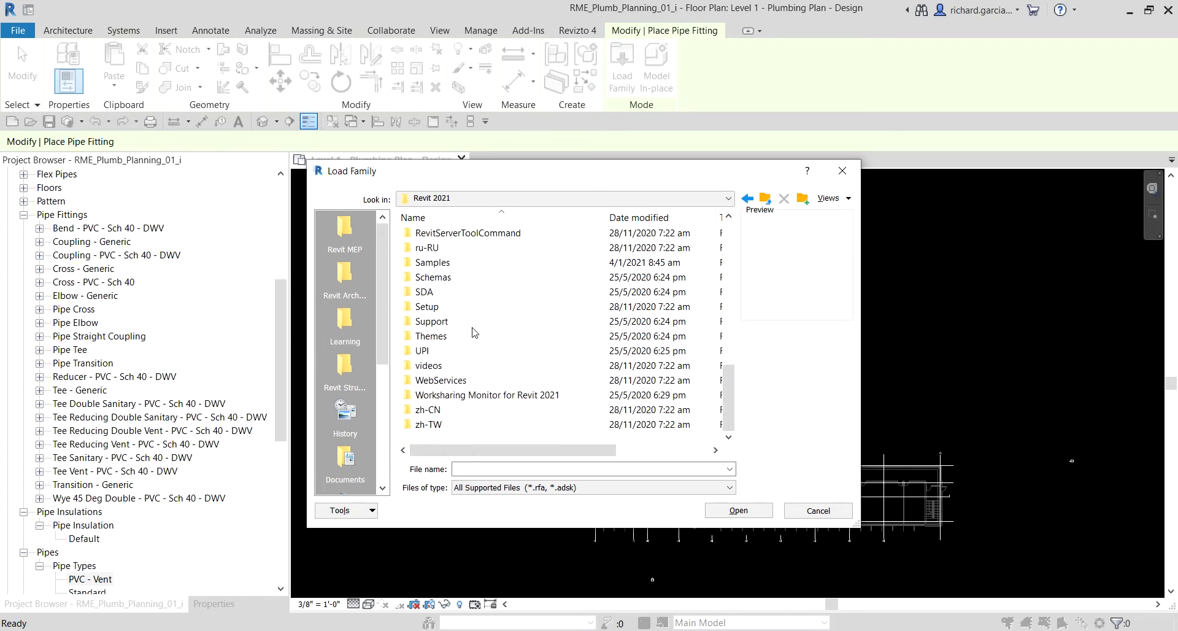
scroll(486, 332, up, 9)
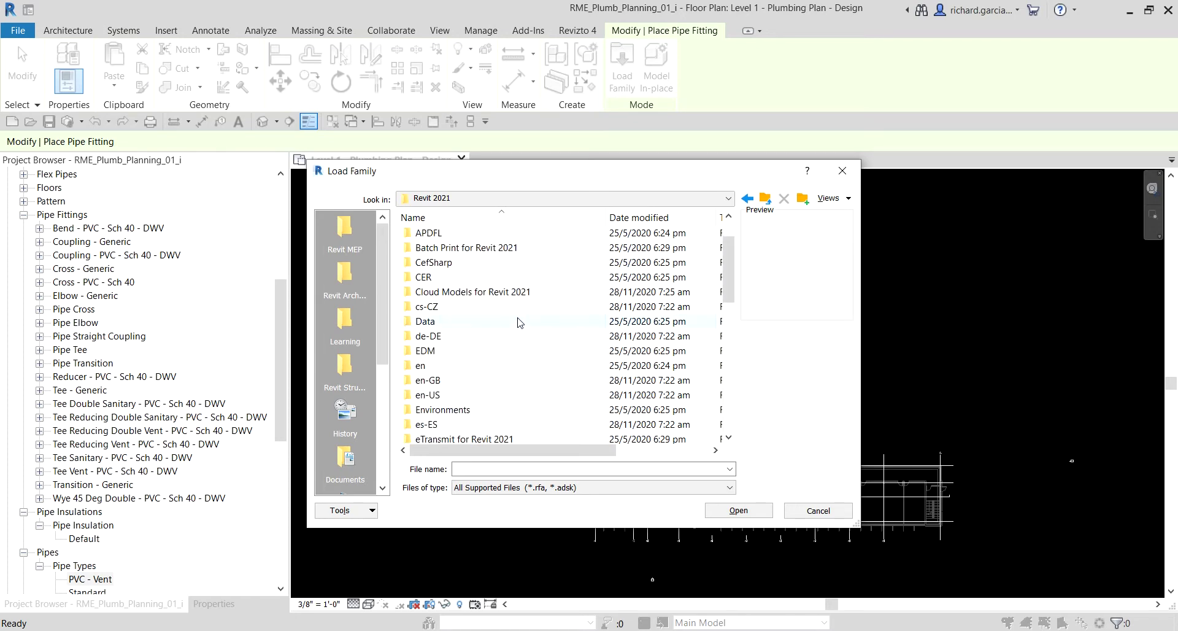
click(727, 200)
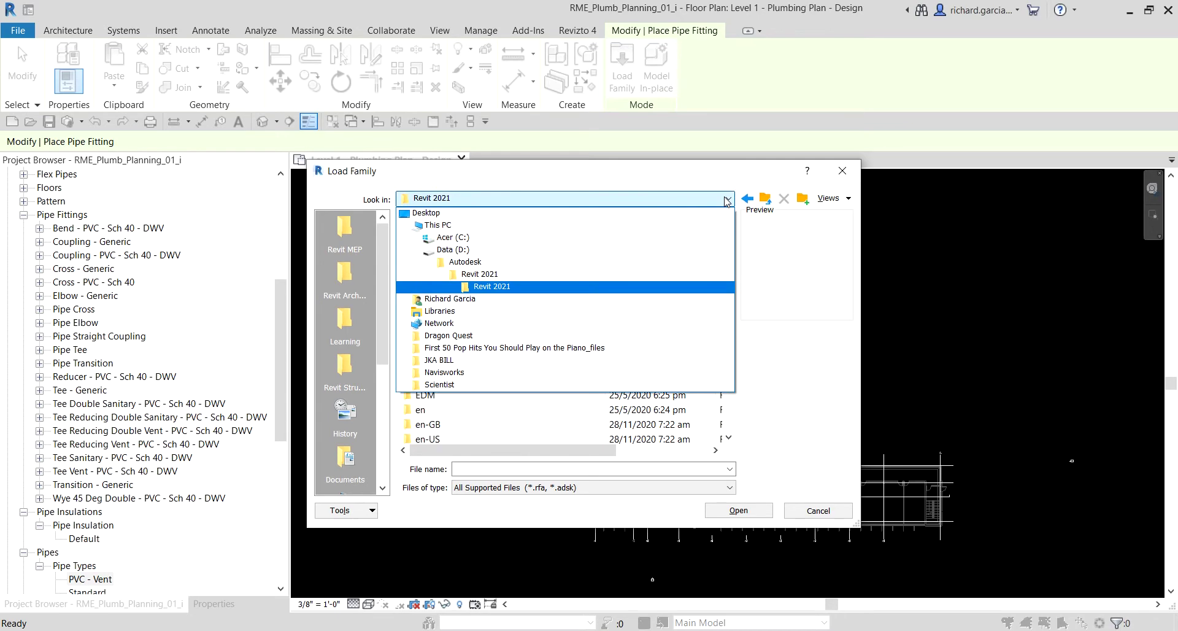
click(483, 279)
Browse from the Revit 2021 folder into Content Path\Libraries\English-Imperial
double_click(446, 233)
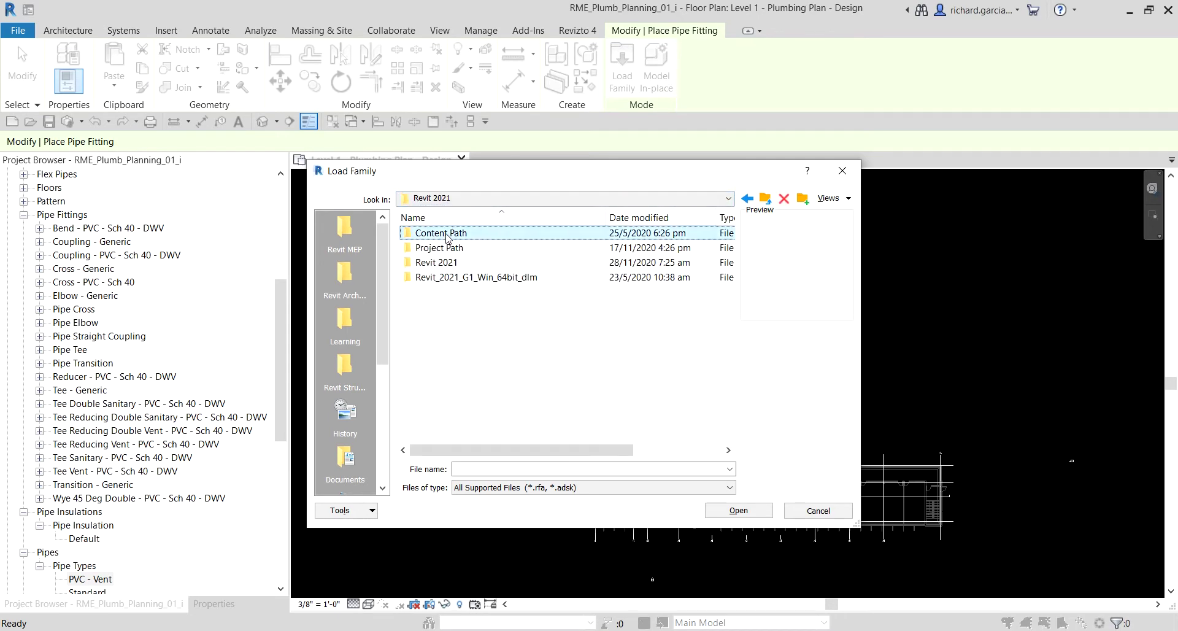
click(440, 202)
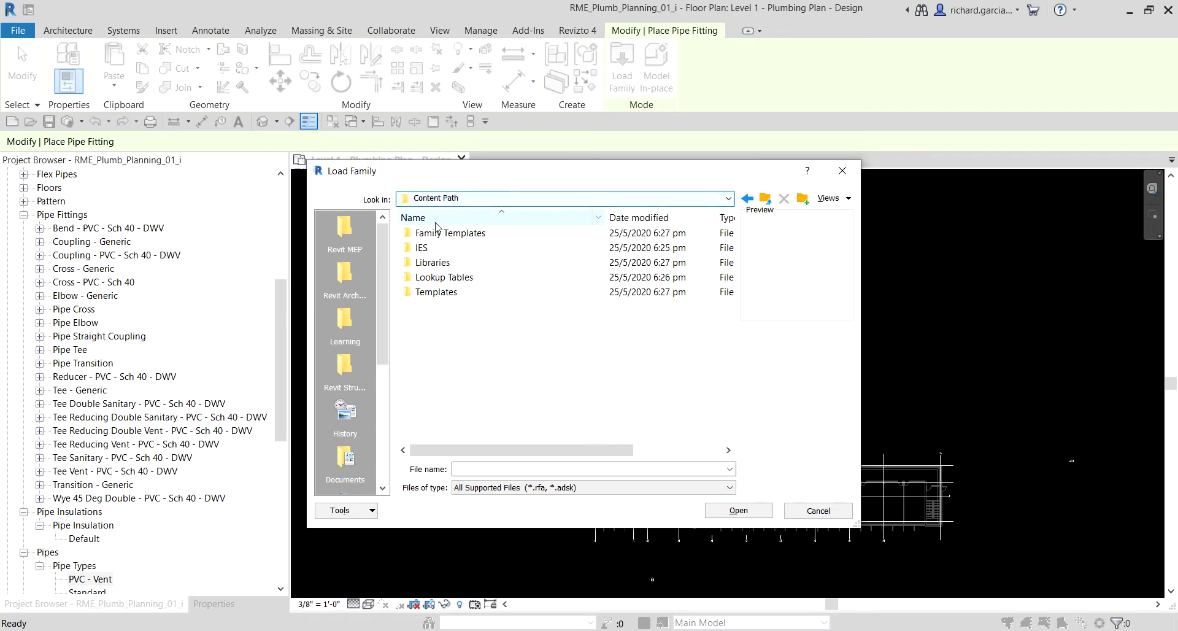
double_click(438, 264)
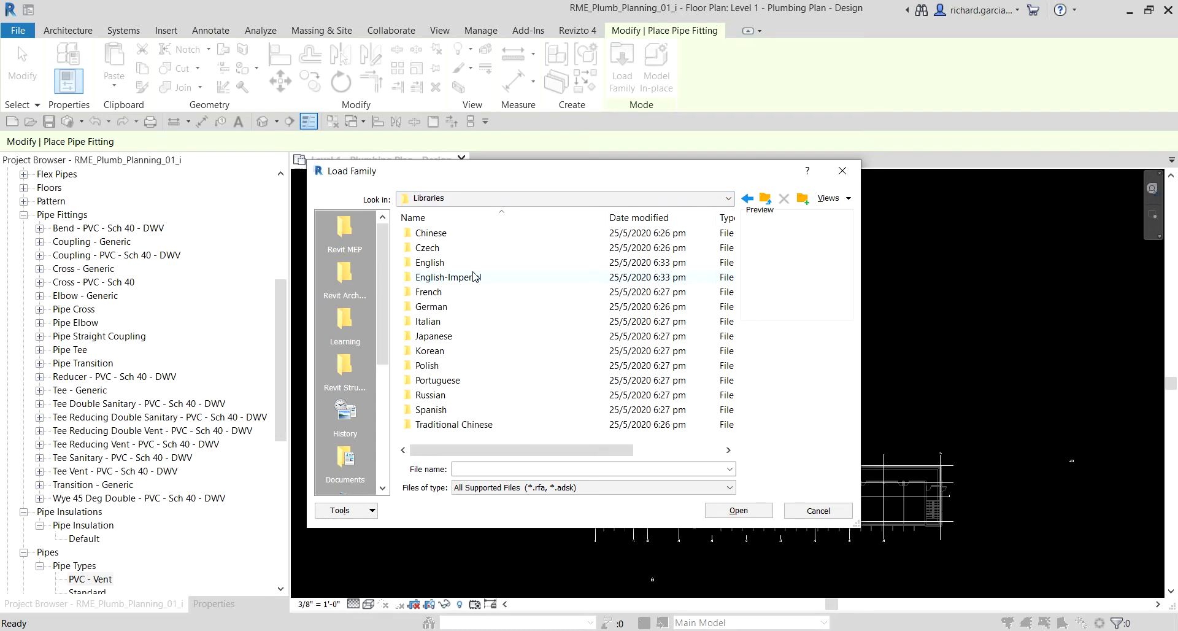
click(439, 279)
click(436, 264)
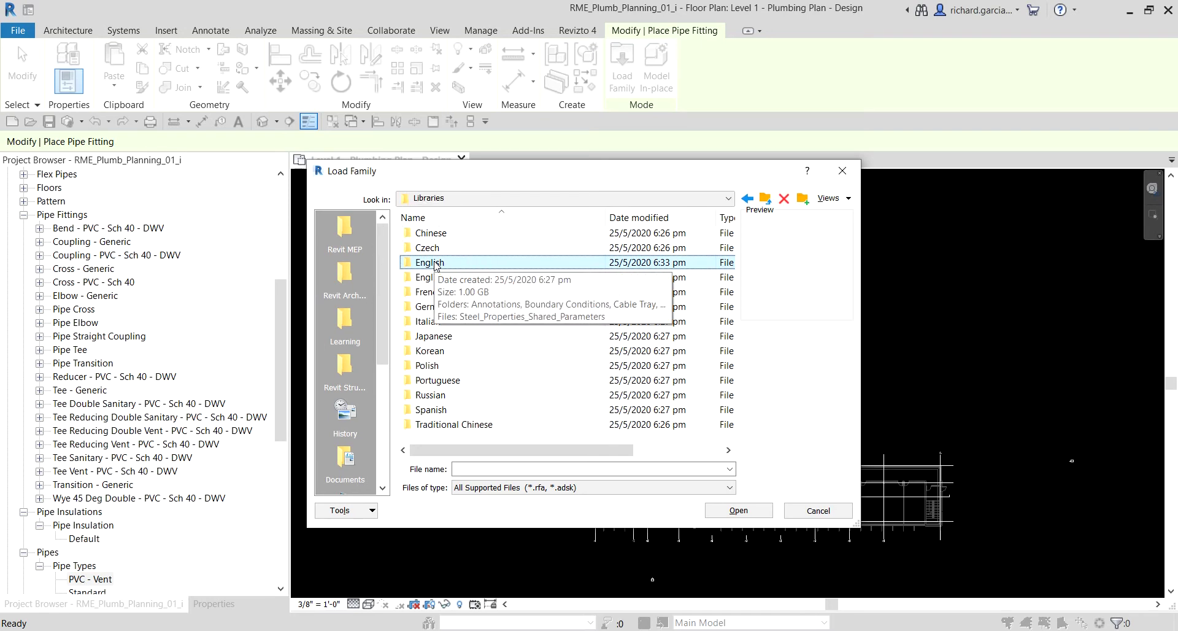
click(434, 280)
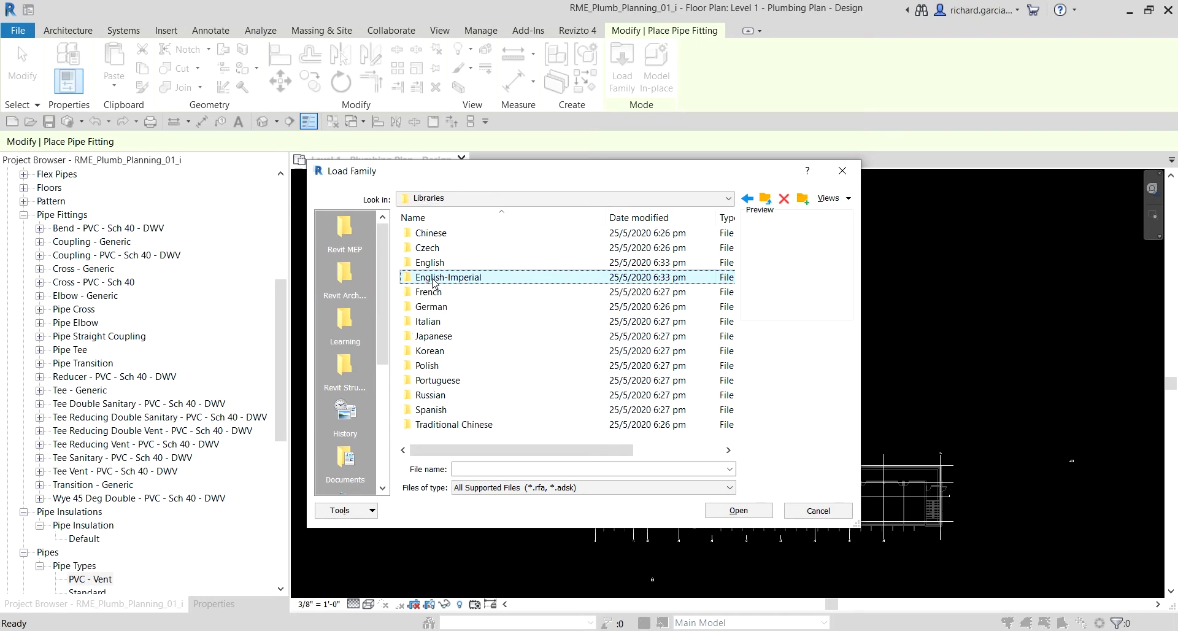
double_click(433, 279)
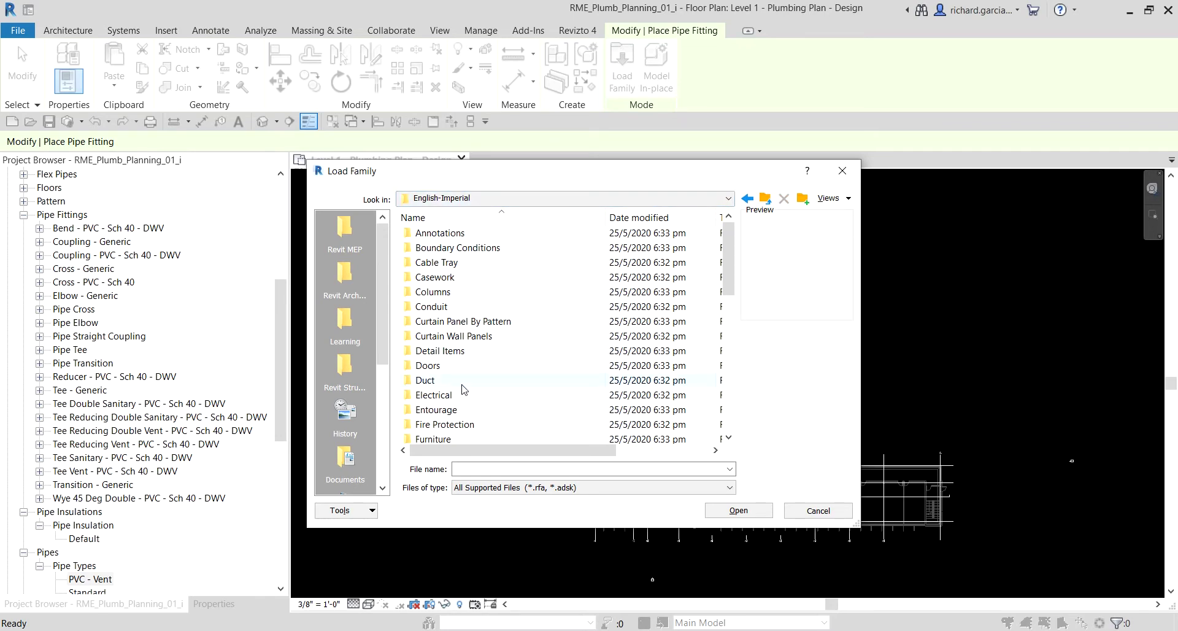
Browse within the English-Imperial library to Pipe\Fittings\PVC\Sch 40\Socket-Type\DWV
scroll(461, 389, down, 5)
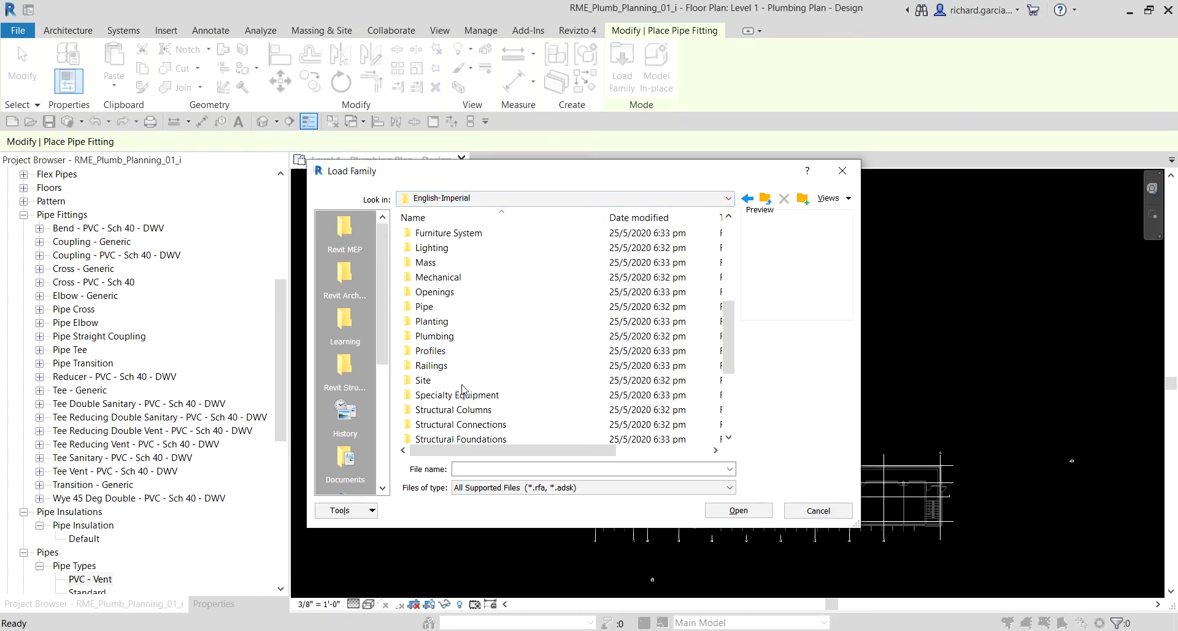
double_click(429, 309)
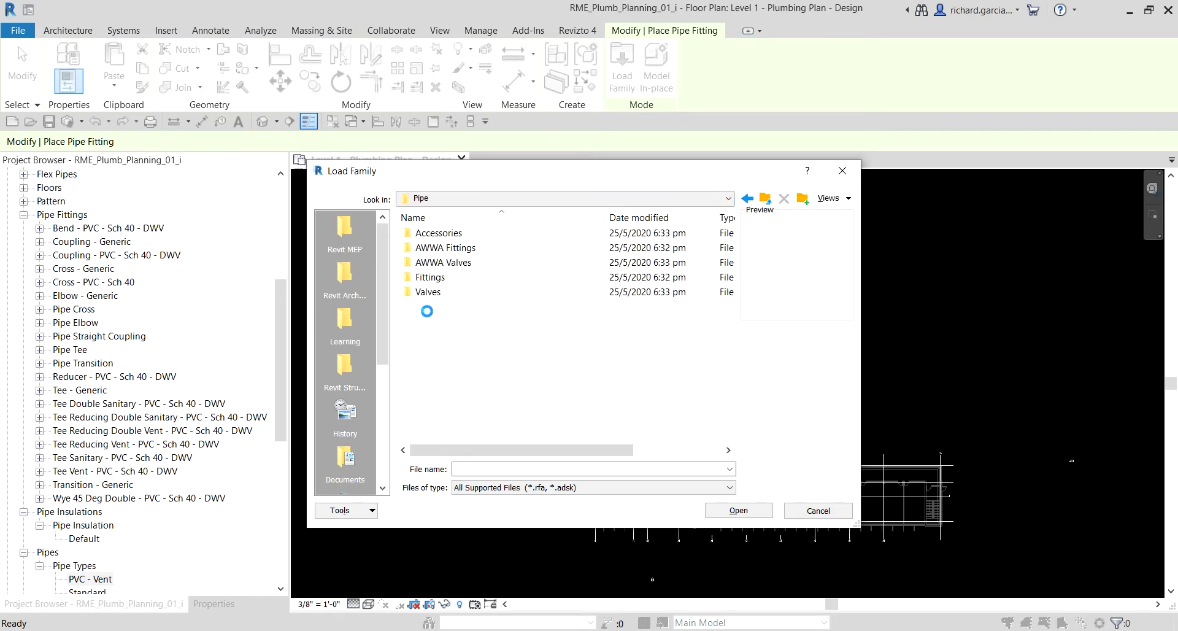
double_click(433, 277)
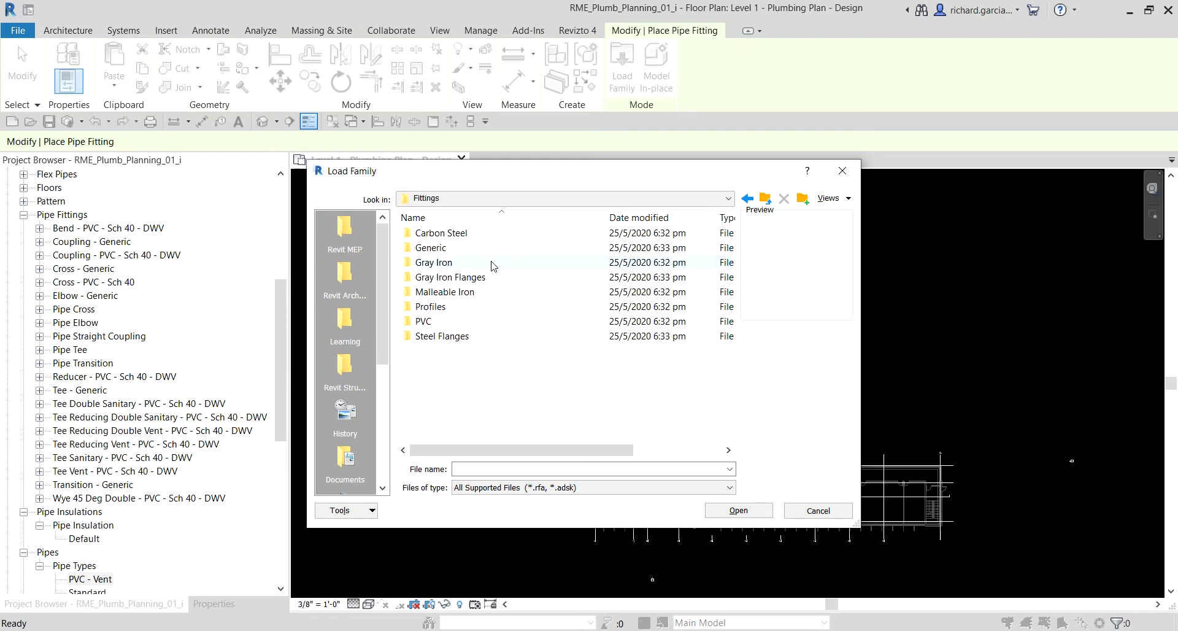
click(425, 322)
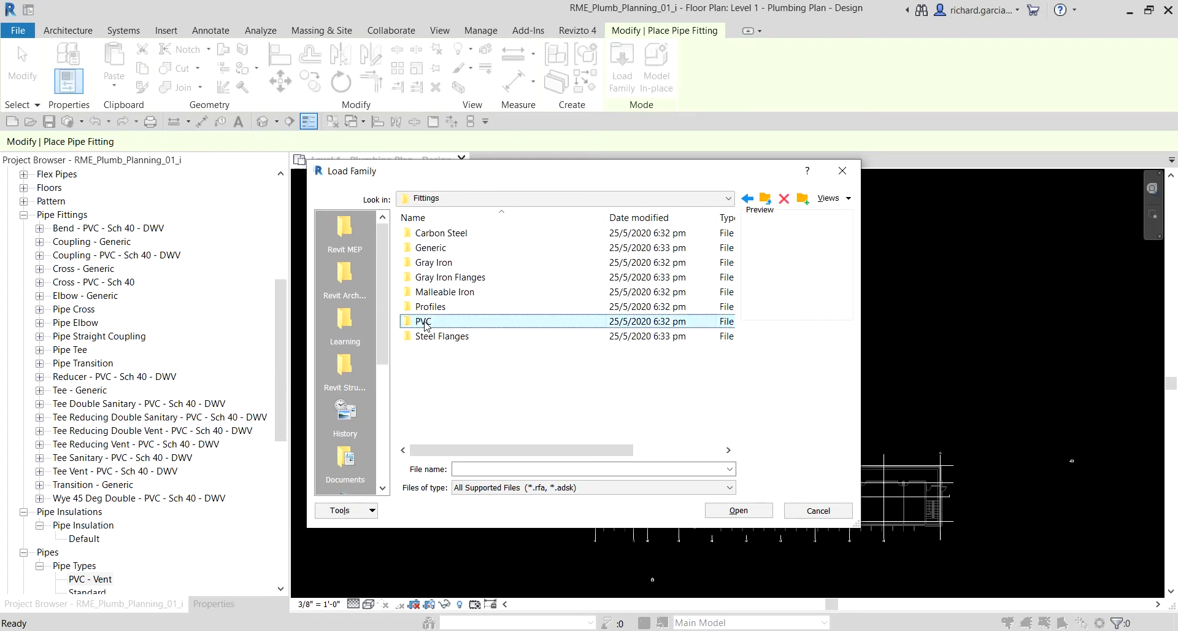
double_click(424, 323)
double_click(434, 237)
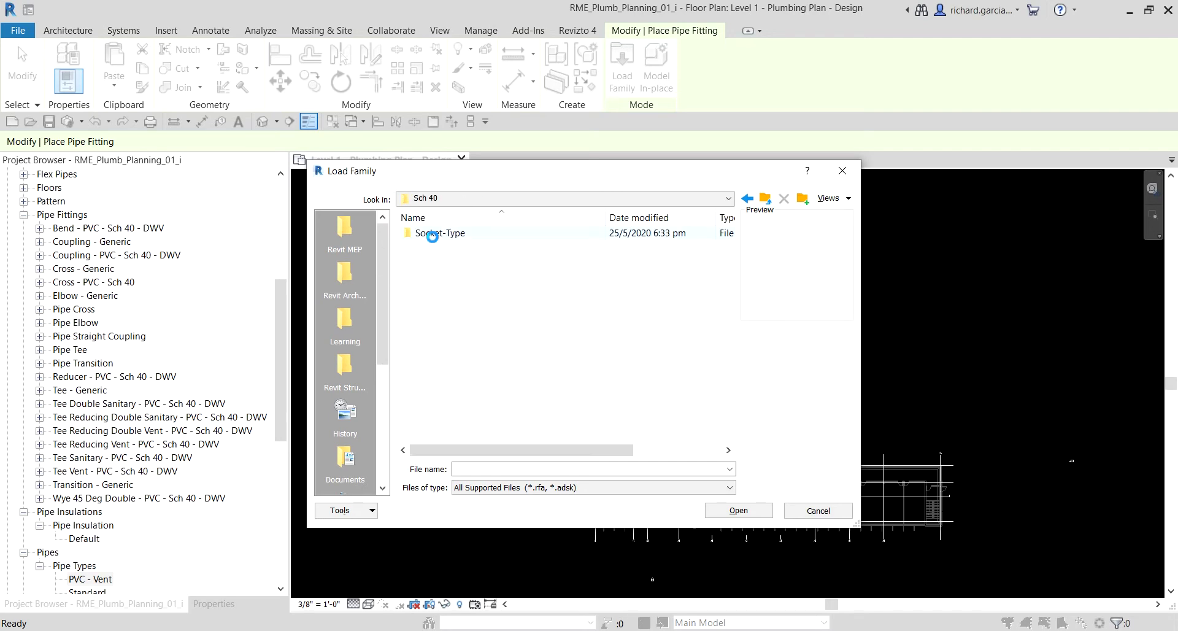
double_click(432, 237)
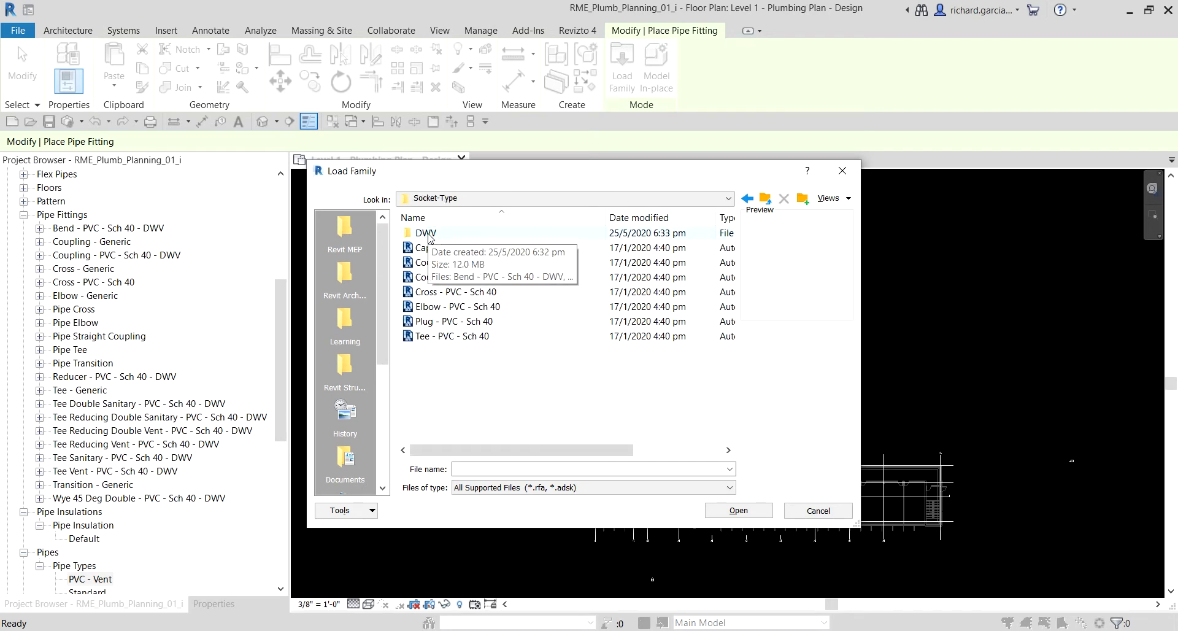
click(430, 235)
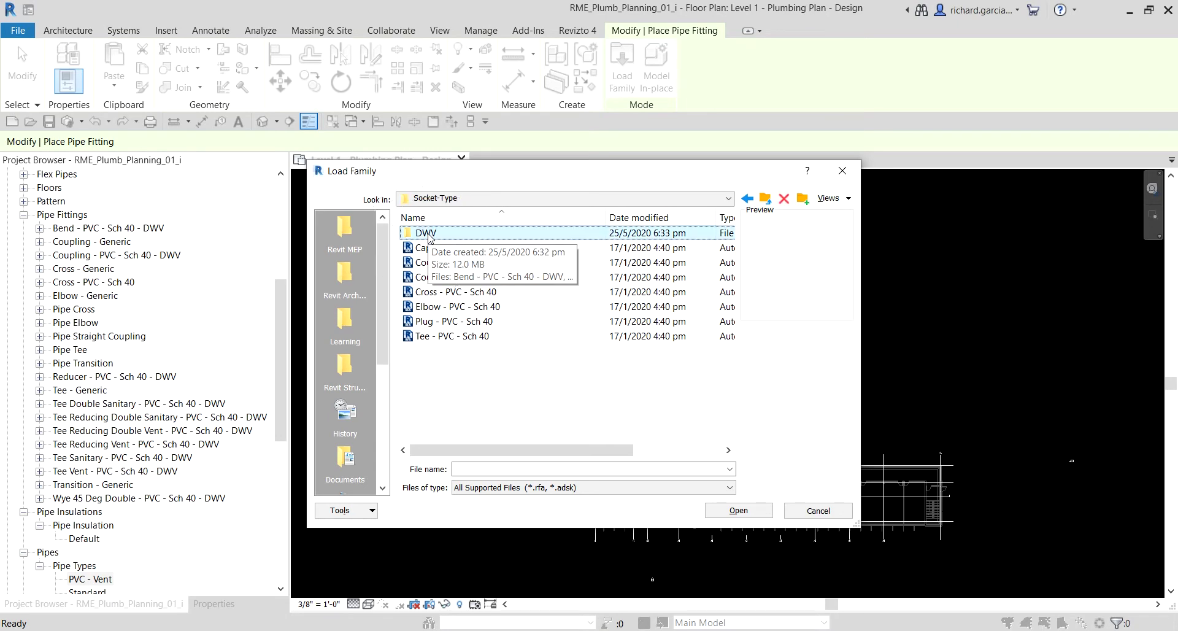
double_click(429, 236)
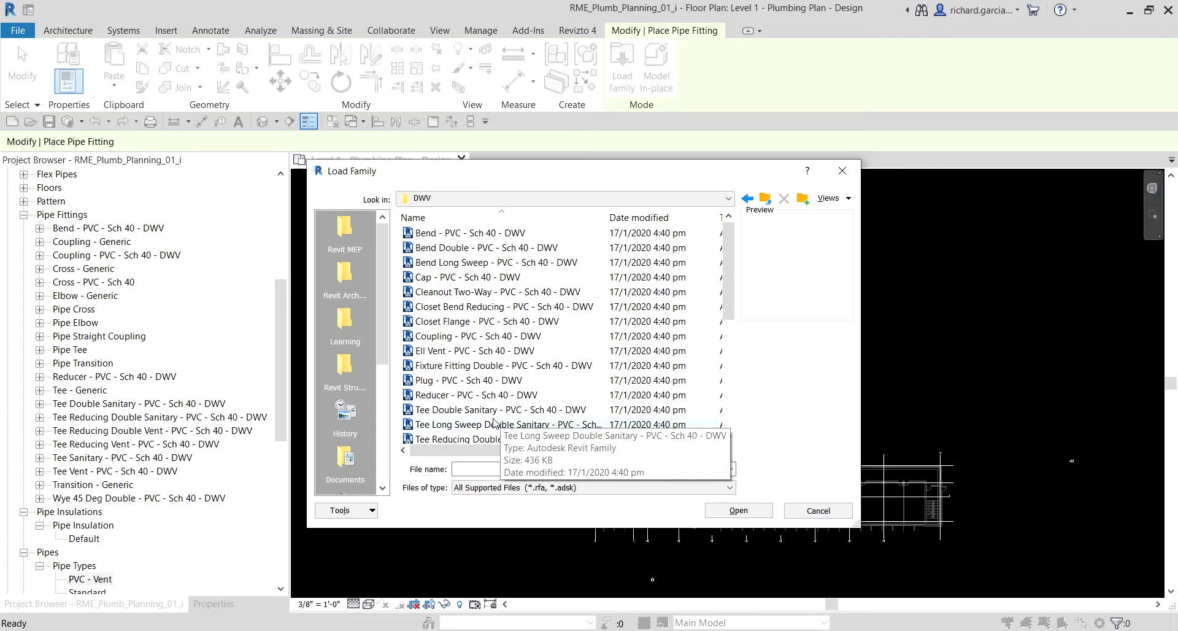
Load the Trap P - PVC - Sch 40 - DWV family into the project and leave pipe fitting placement
scroll(495, 423, down, 3)
scroll(495, 422, down, 2)
click(481, 367)
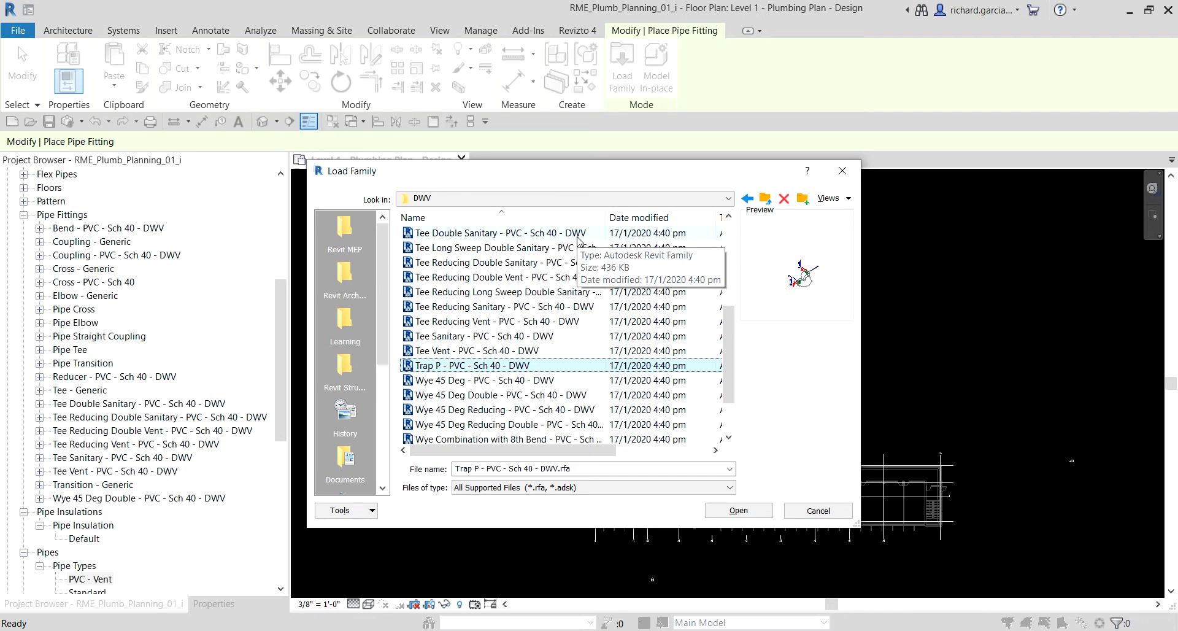
click(435, 368)
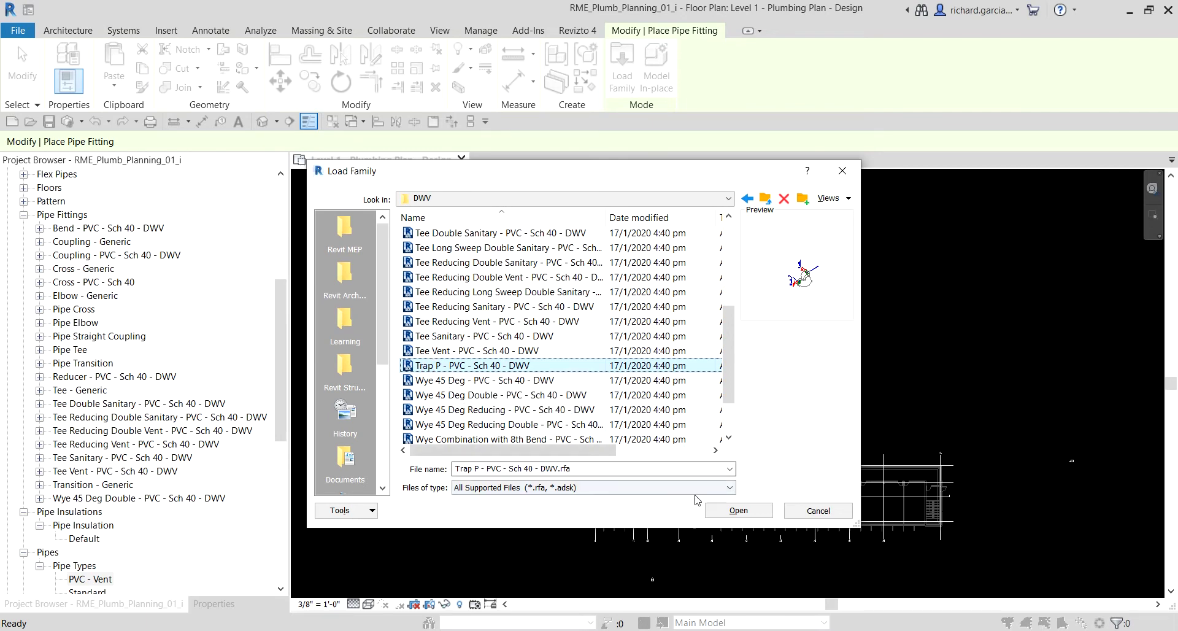
click(723, 512)
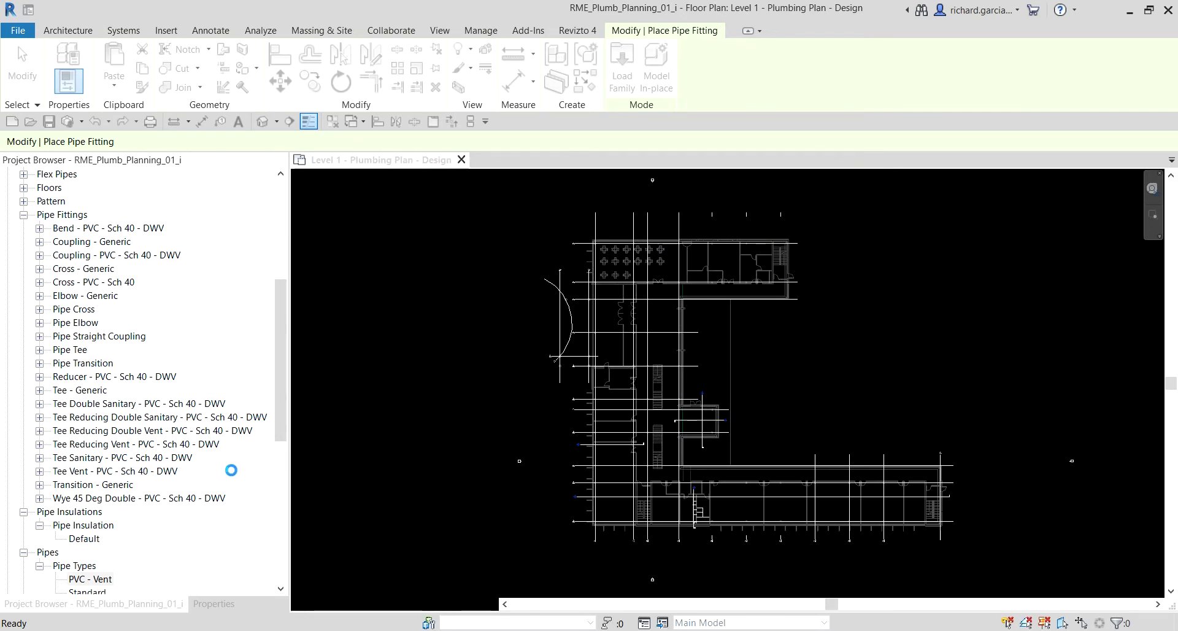
click(94, 501)
click(93, 502)
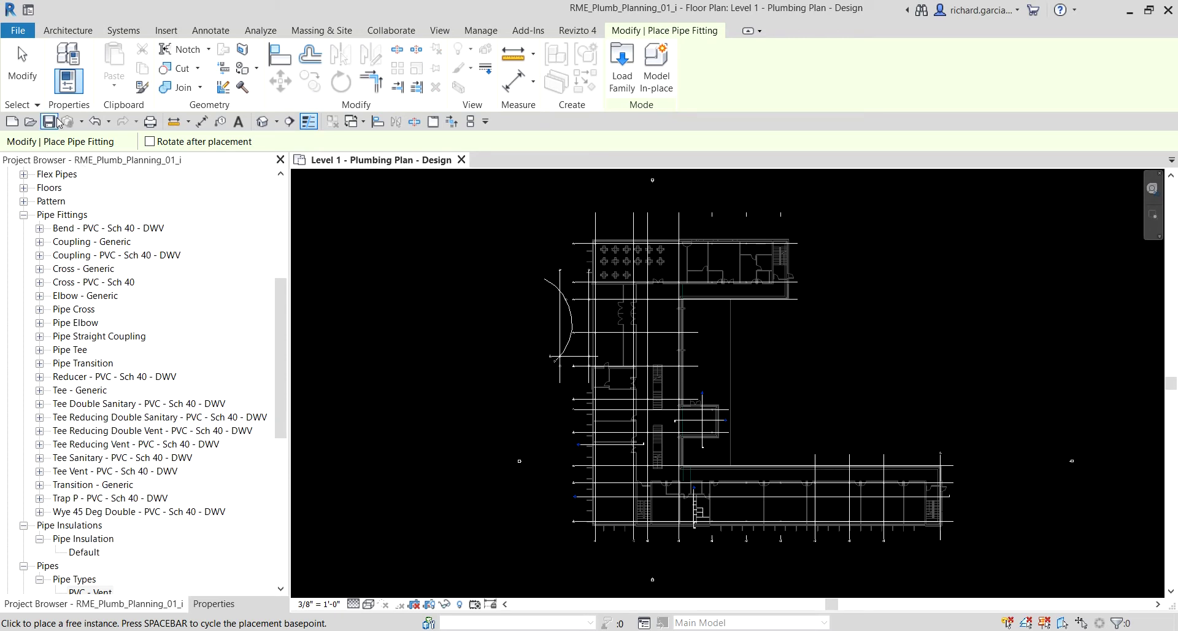
click(23, 68)
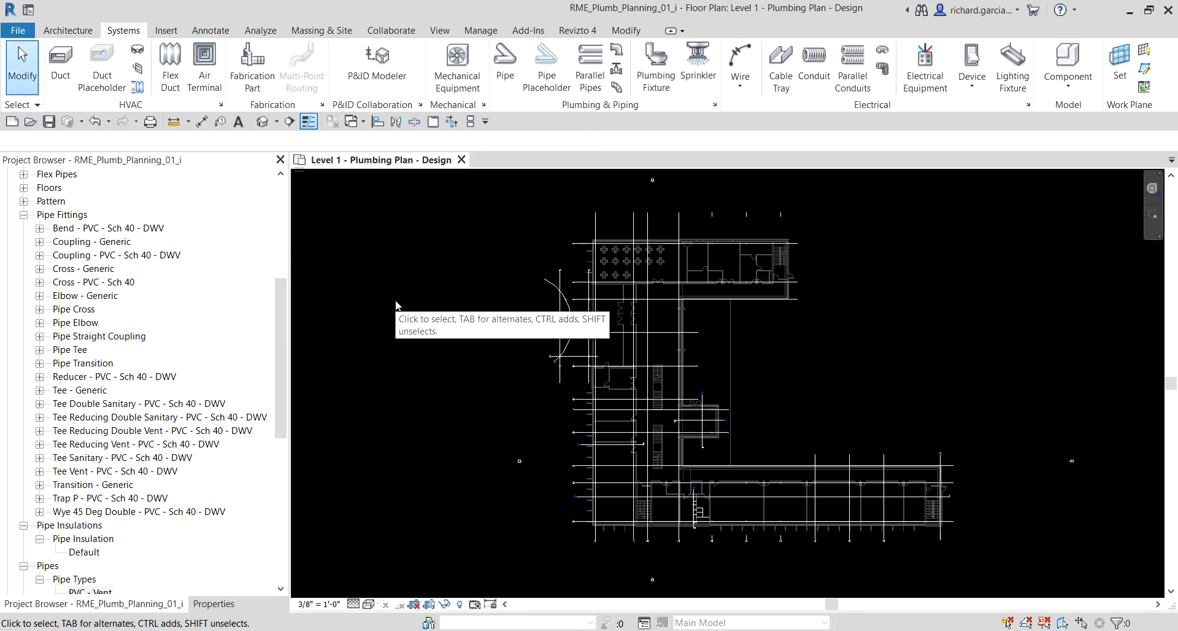
click(91, 504)
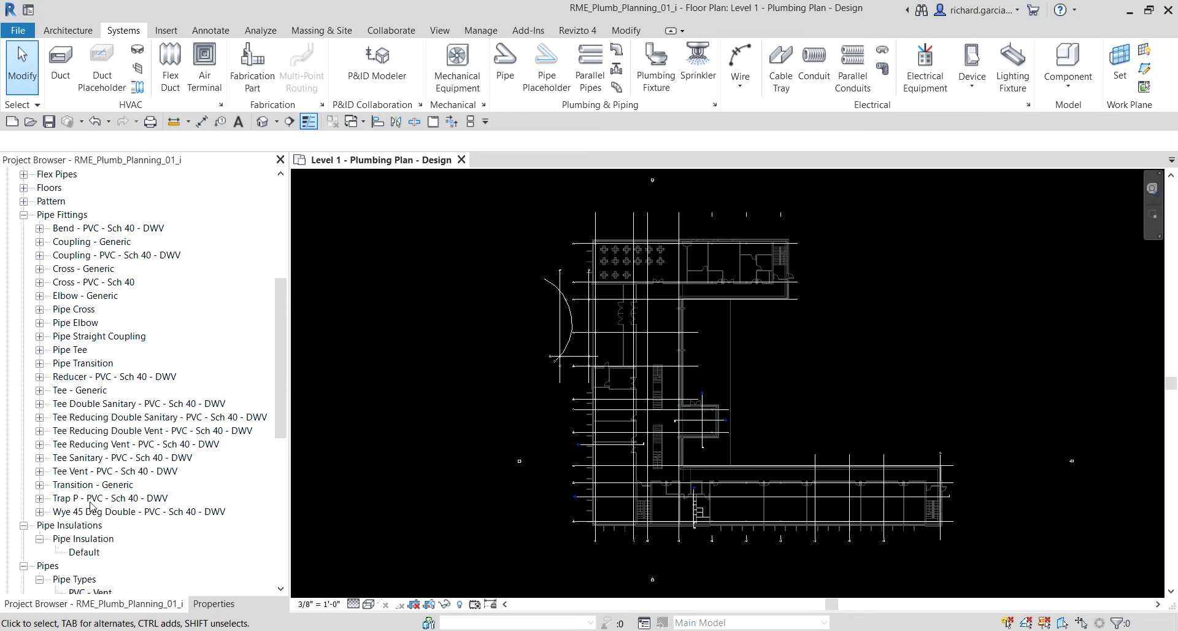
click(90, 504)
scroll(91, 505, down, 3)
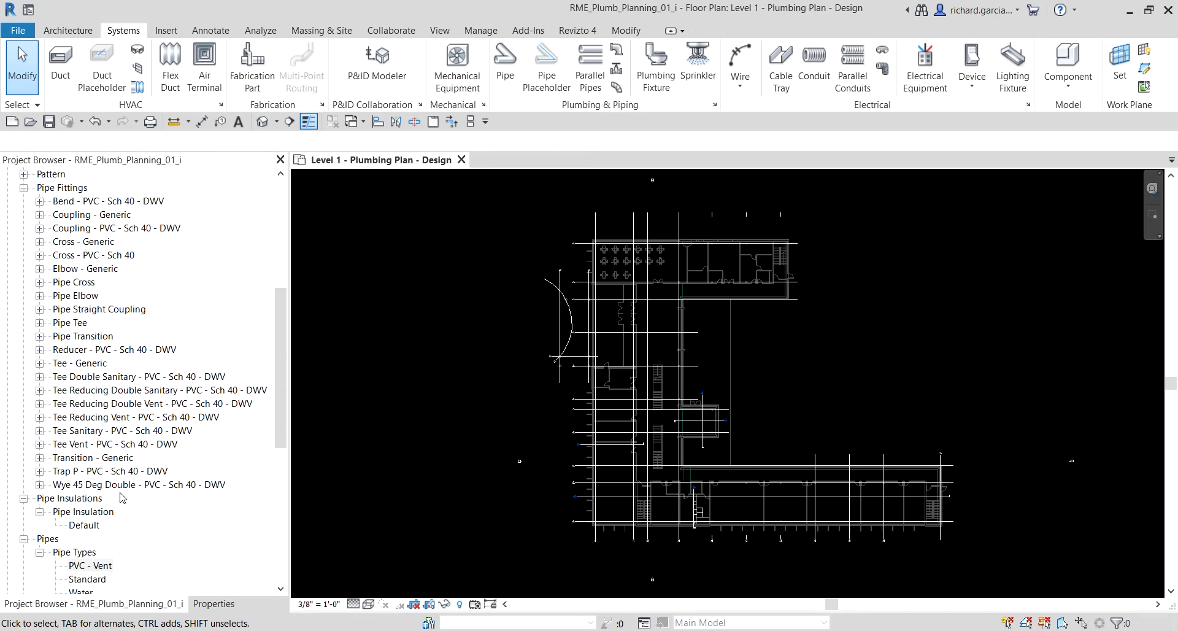
double_click(103, 554)
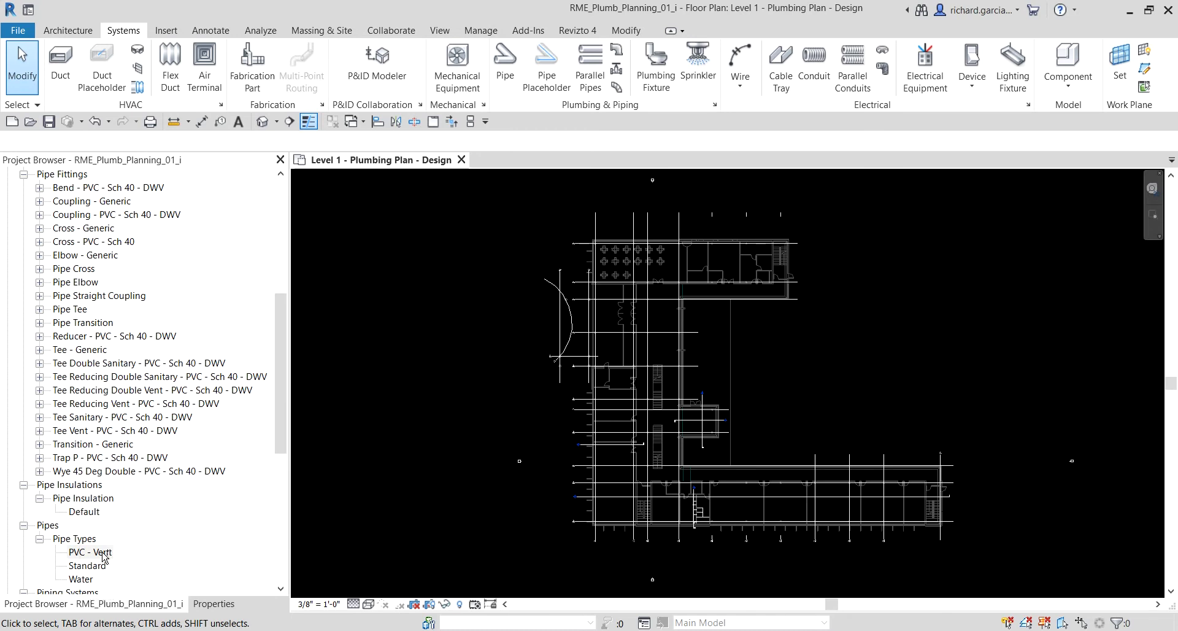
Open the Mechanical Settings and set the pipe connector tolerance to 10 degrees in the general pipe settings
click(716, 105)
click(715, 105)
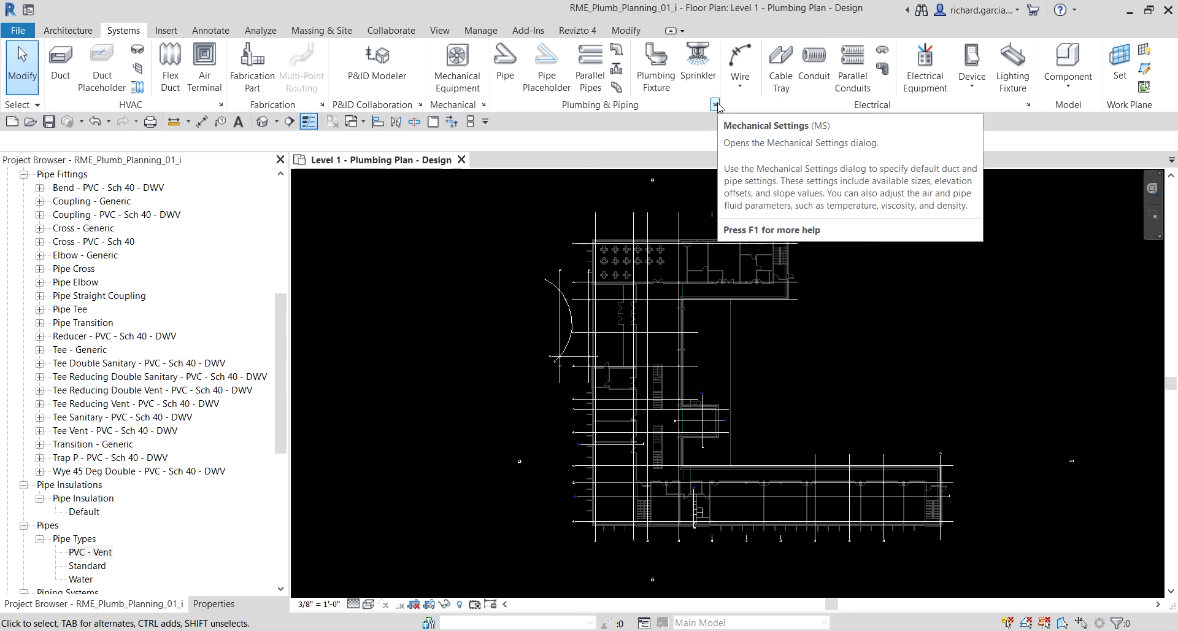
click(715, 105)
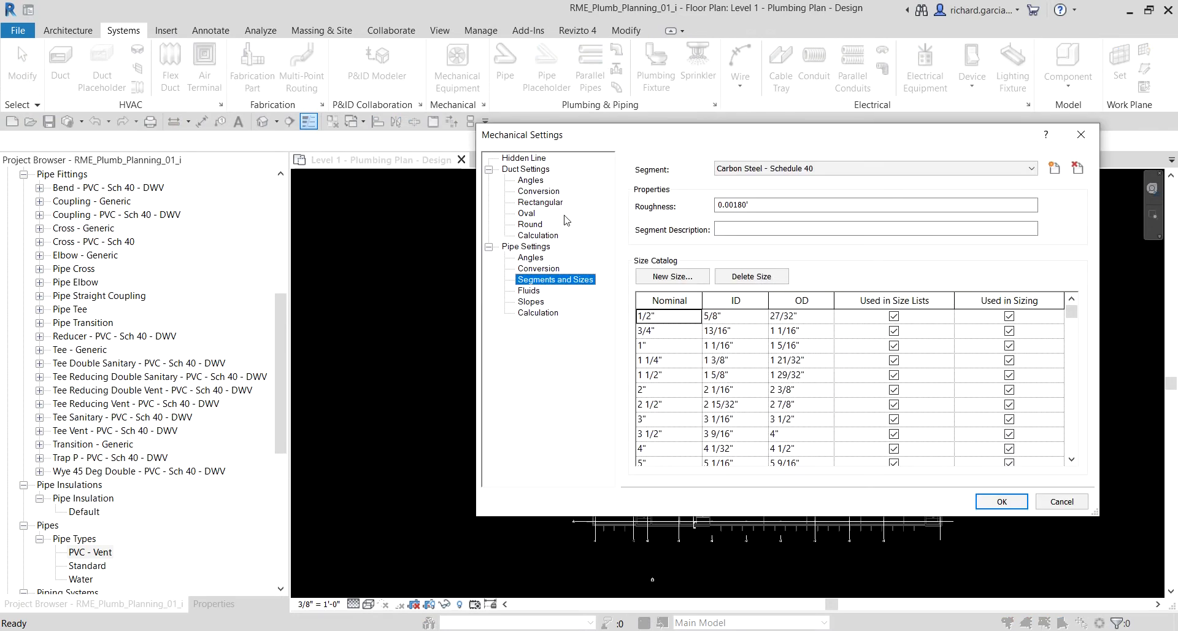
click(540, 246)
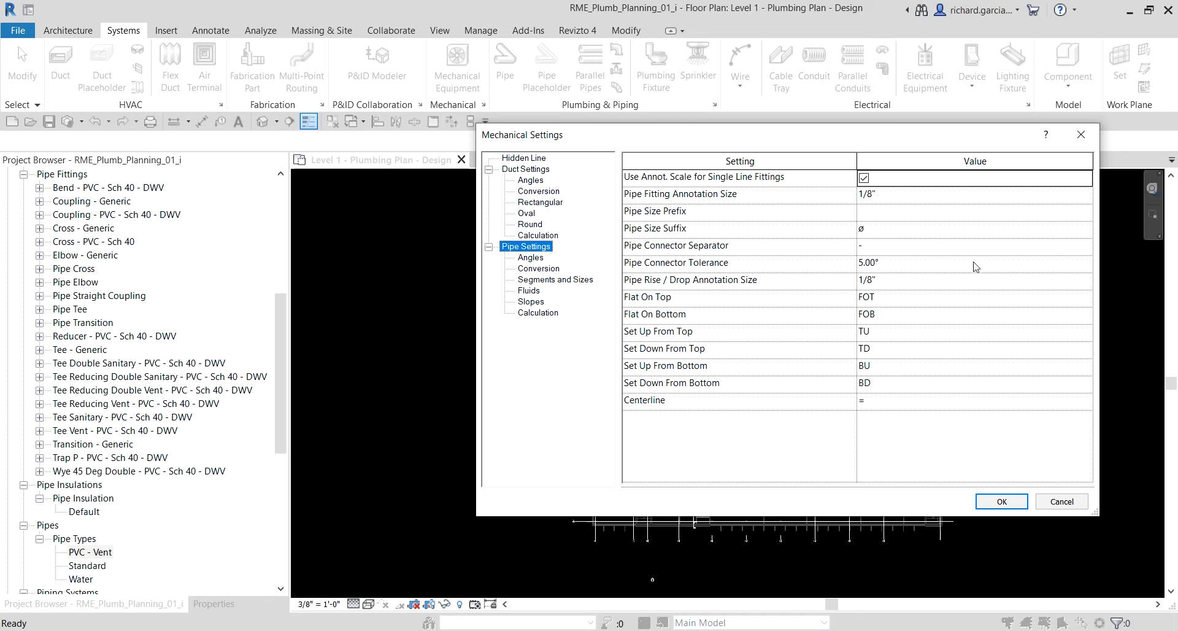
click(902, 271)
text(10)
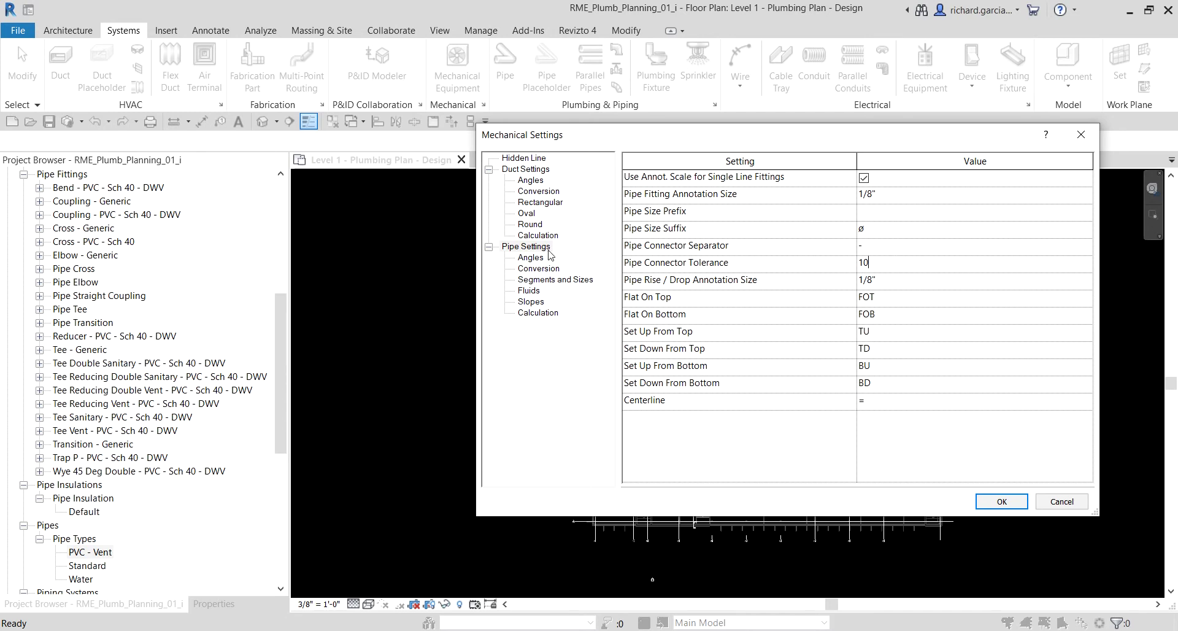
Select the Sanitary system in the pipe conversion settings
click(539, 269)
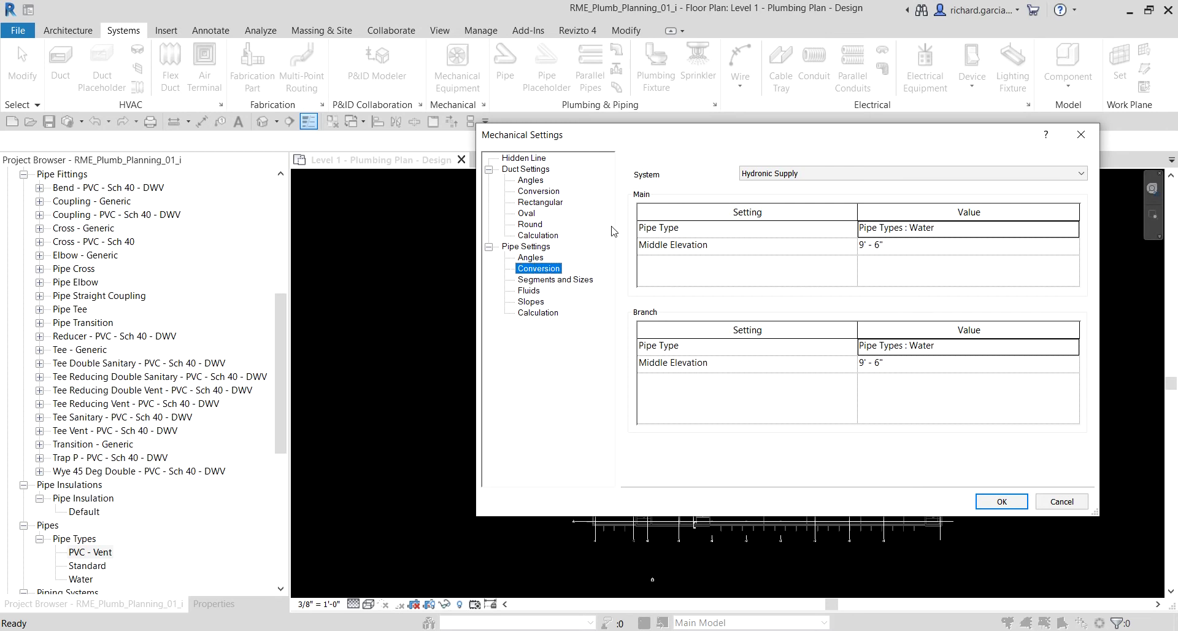
click(796, 174)
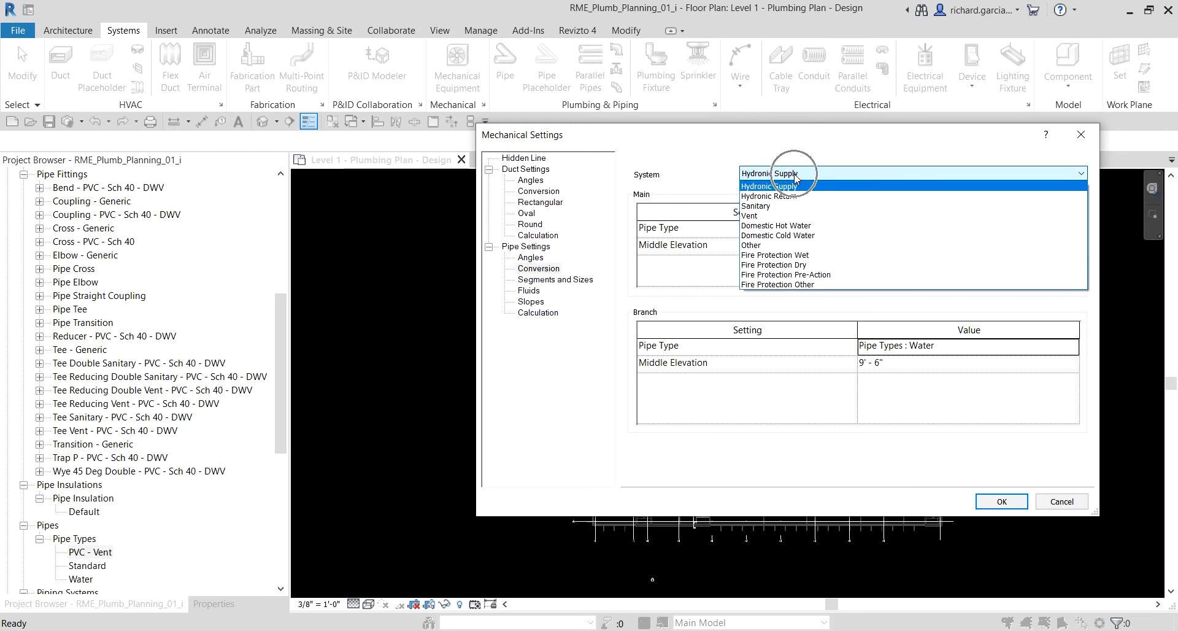
click(767, 207)
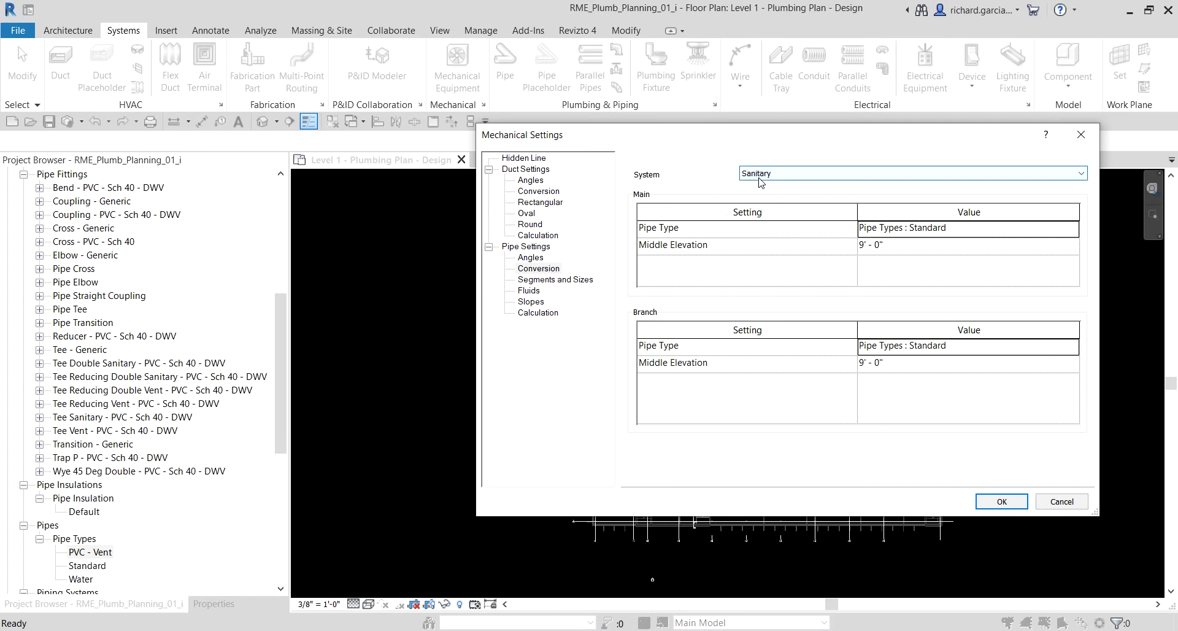
click(648, 198)
click(652, 313)
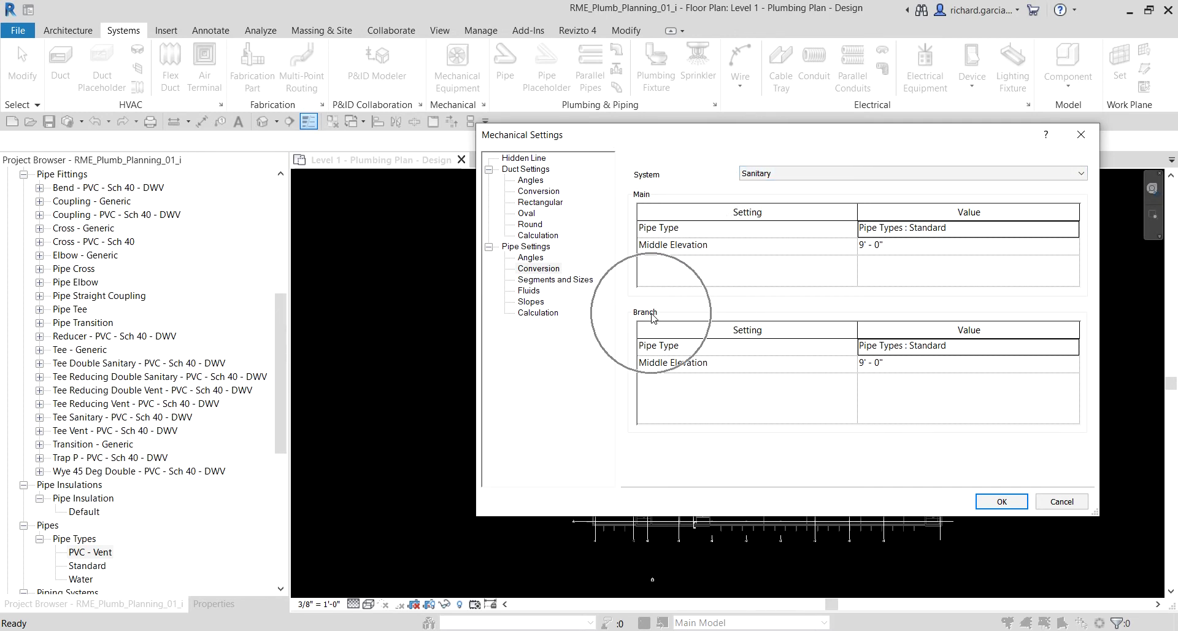
click(668, 229)
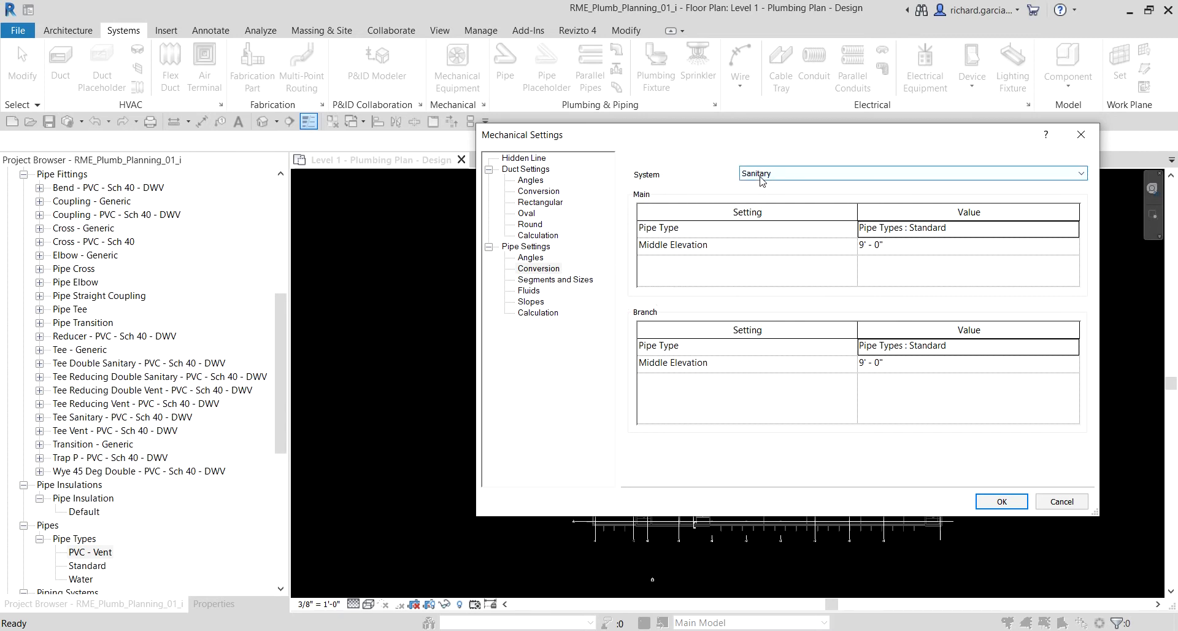
Set the Sanitary system's main pipe type to PVC - Vent and its middle elevation to 4'
click(1060, 231)
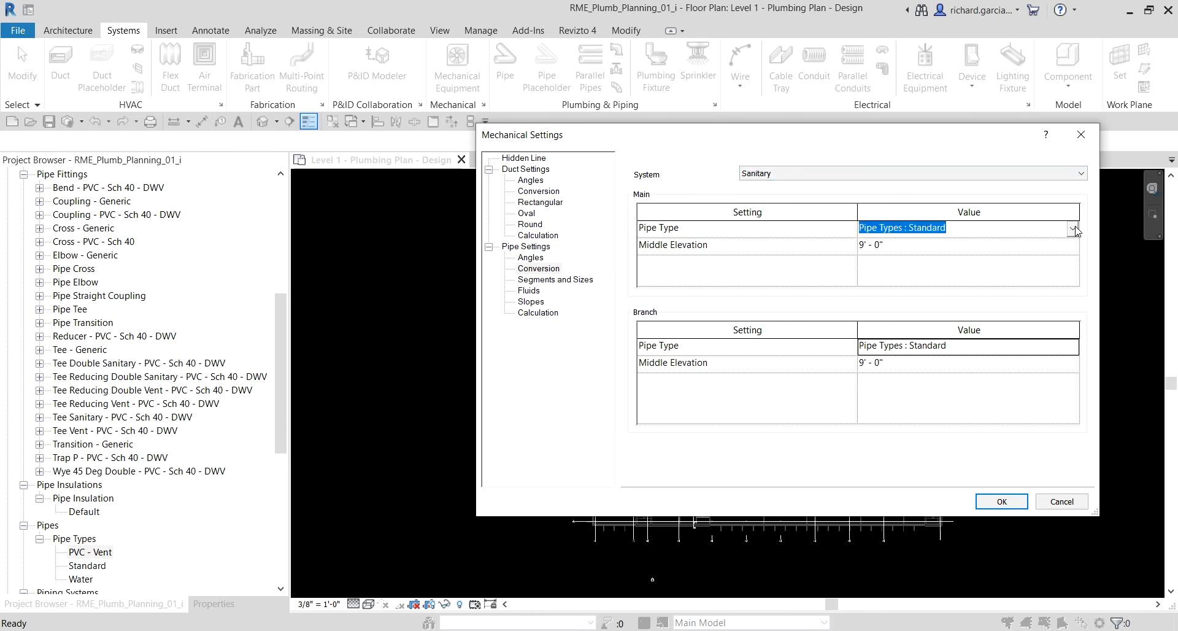
click(1072, 229)
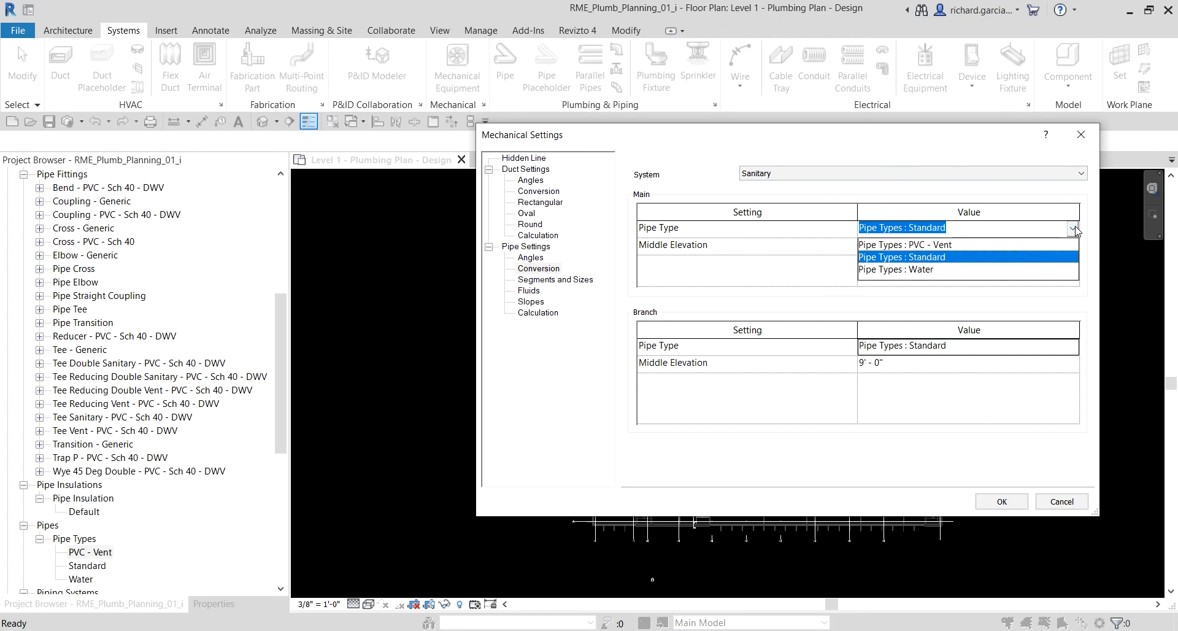
click(918, 246)
click(899, 247)
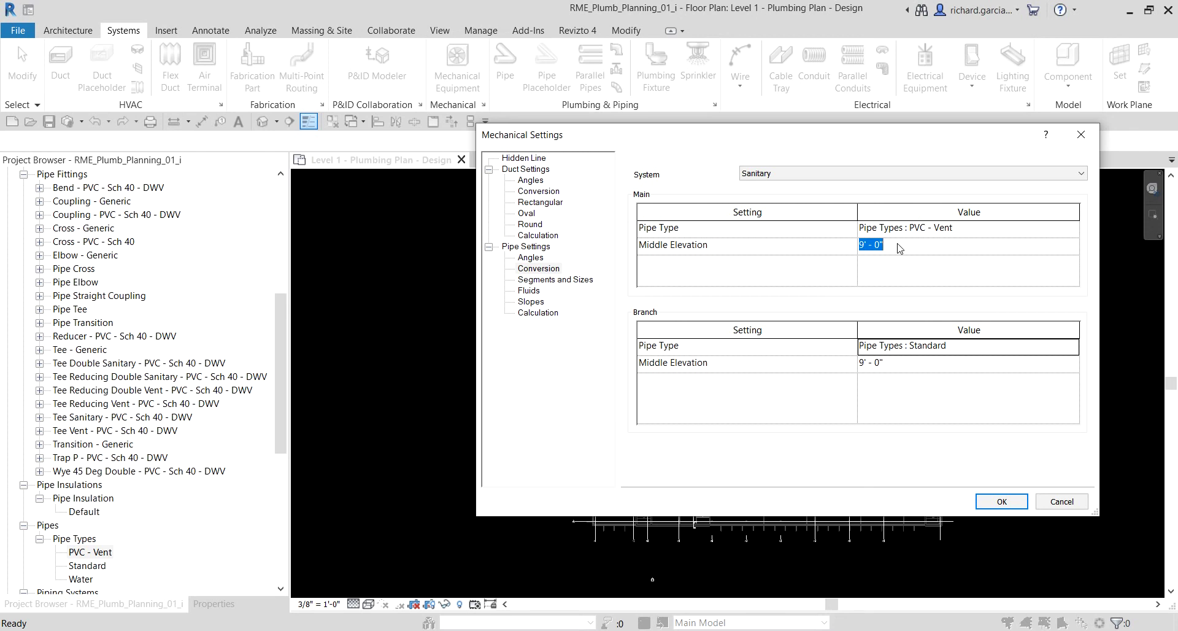
text(4)
Set the Sanitary system's branch pipe type to PVC - Vent and its branch middle elevation to 4'
click(736, 346)
click(921, 347)
click(1071, 347)
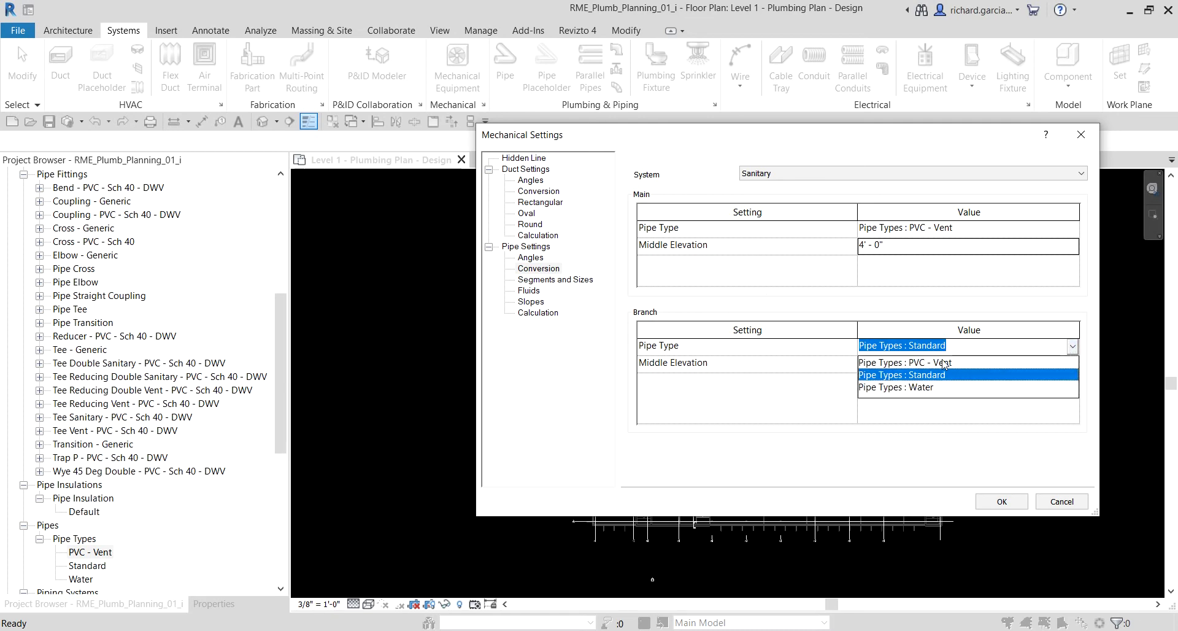
click(943, 362)
click(1071, 348)
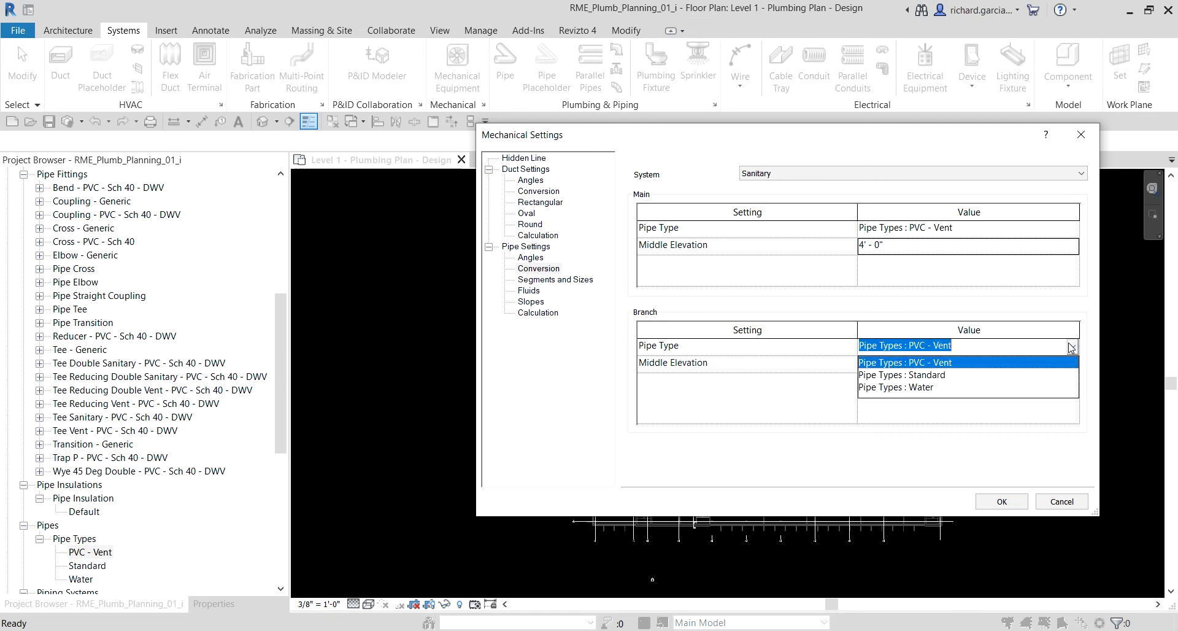
click(1071, 348)
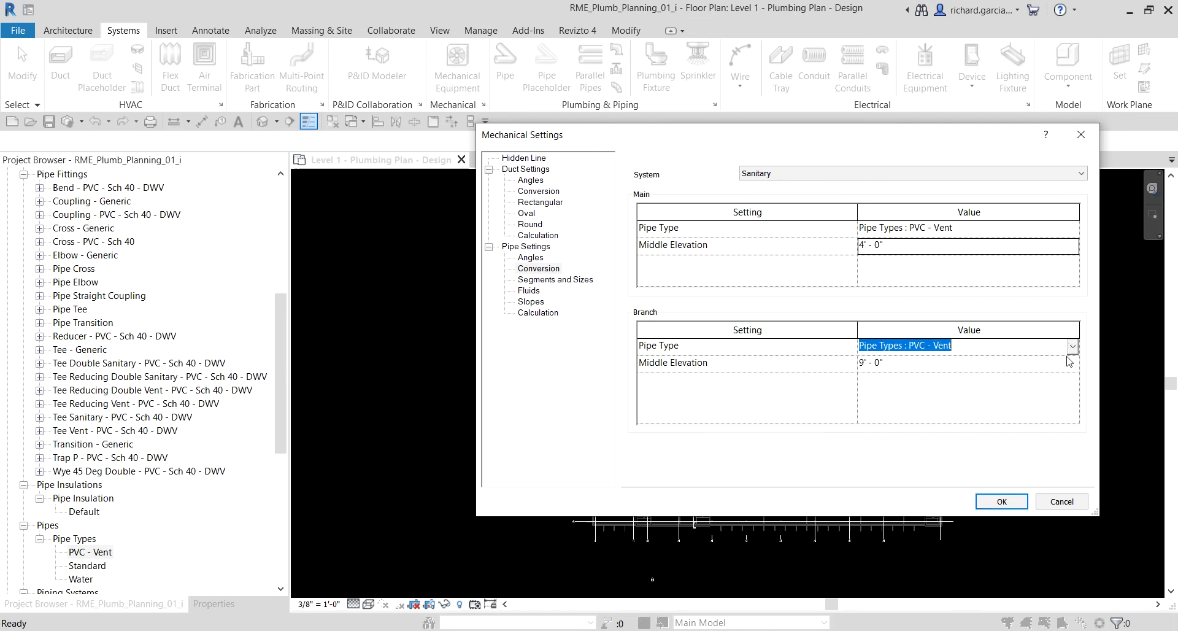
click(1073, 363)
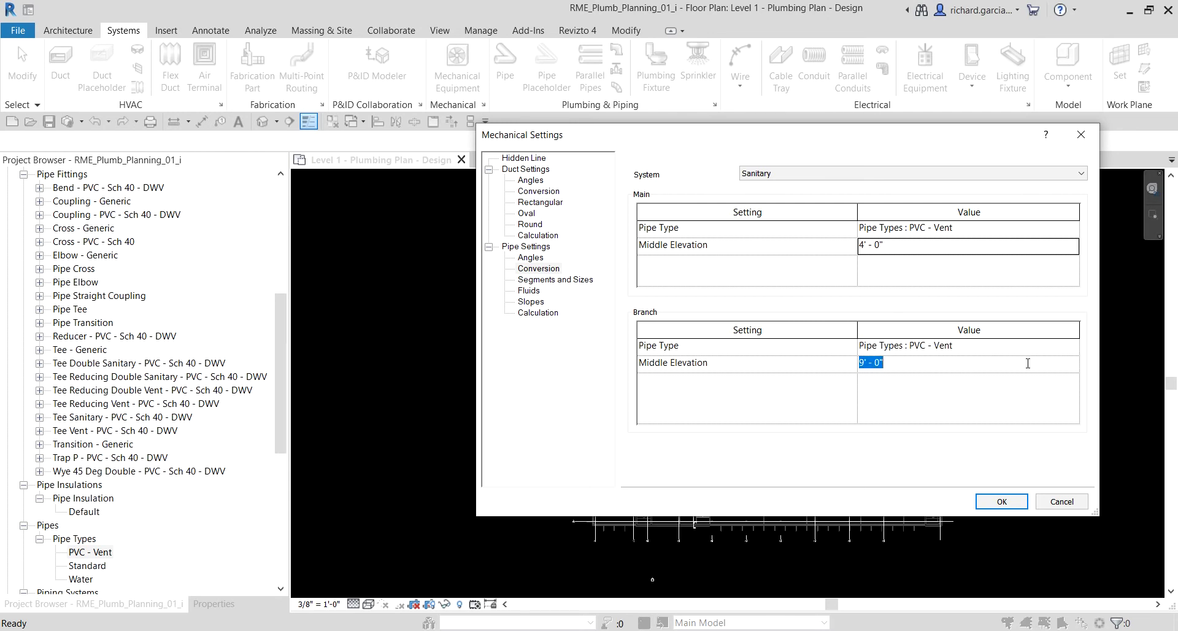
text(4)
click(828, 270)
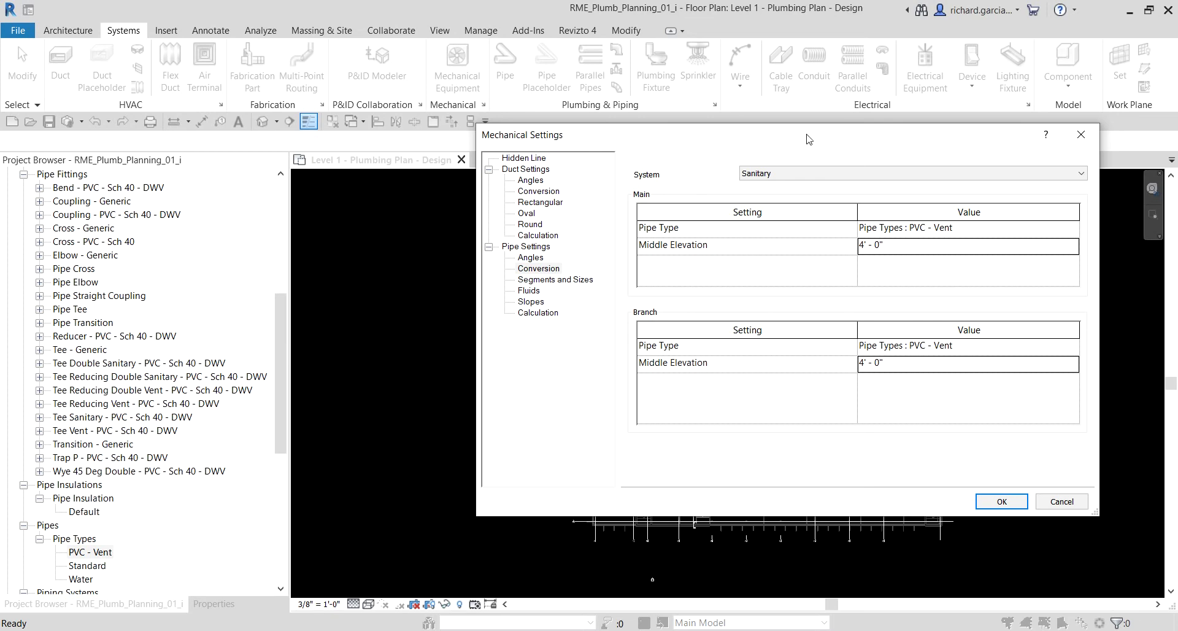
For the Vent system, set the main pipe type to PVC - Vent and the main middle elevation to 4'
click(800, 173)
click(777, 215)
click(1059, 227)
click(1072, 228)
click(953, 245)
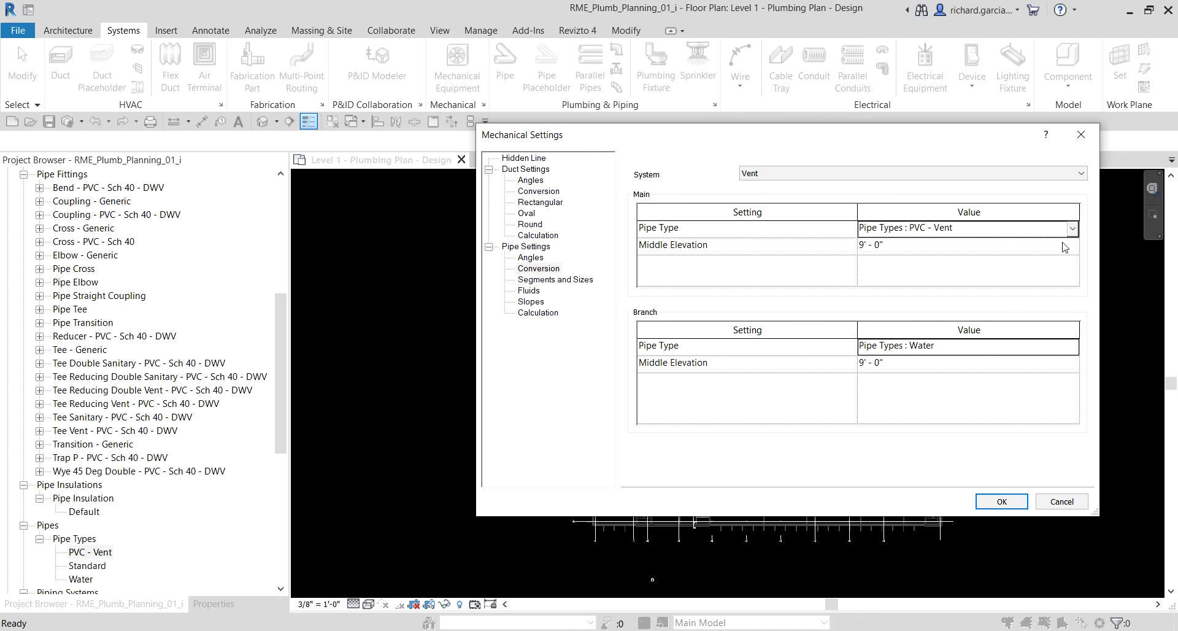
click(1062, 246)
text(4)
Set the Vent system's branch pipe type to PVC - Vent and its branch middle elevation to 4'
click(1065, 345)
click(1072, 346)
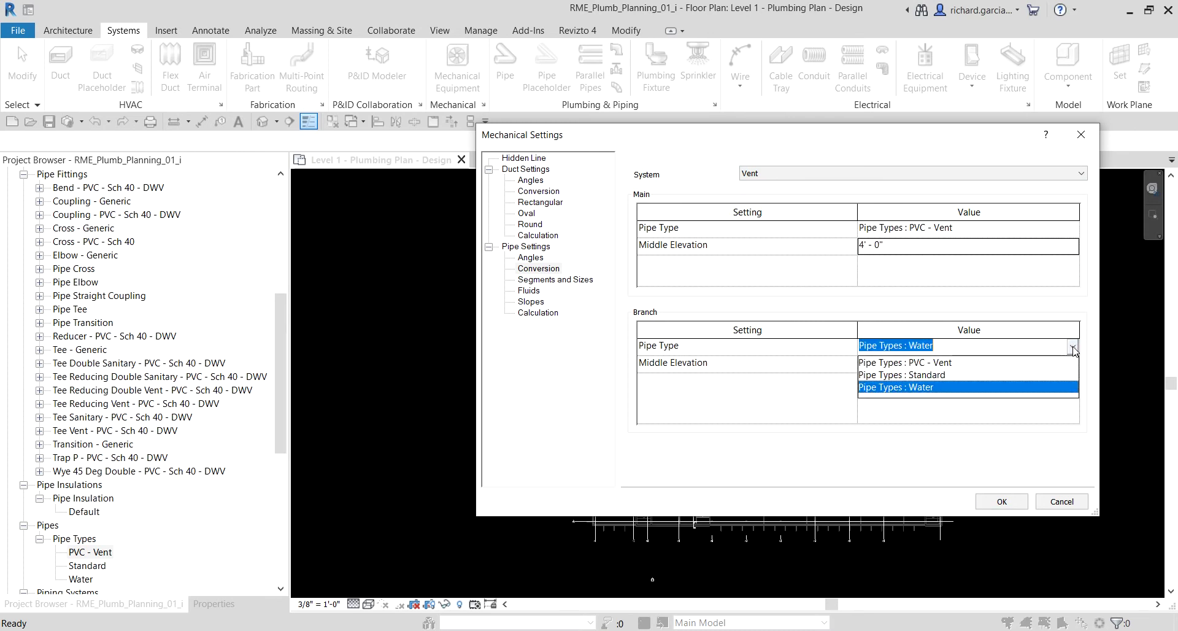
click(954, 363)
click(910, 363)
text(4)
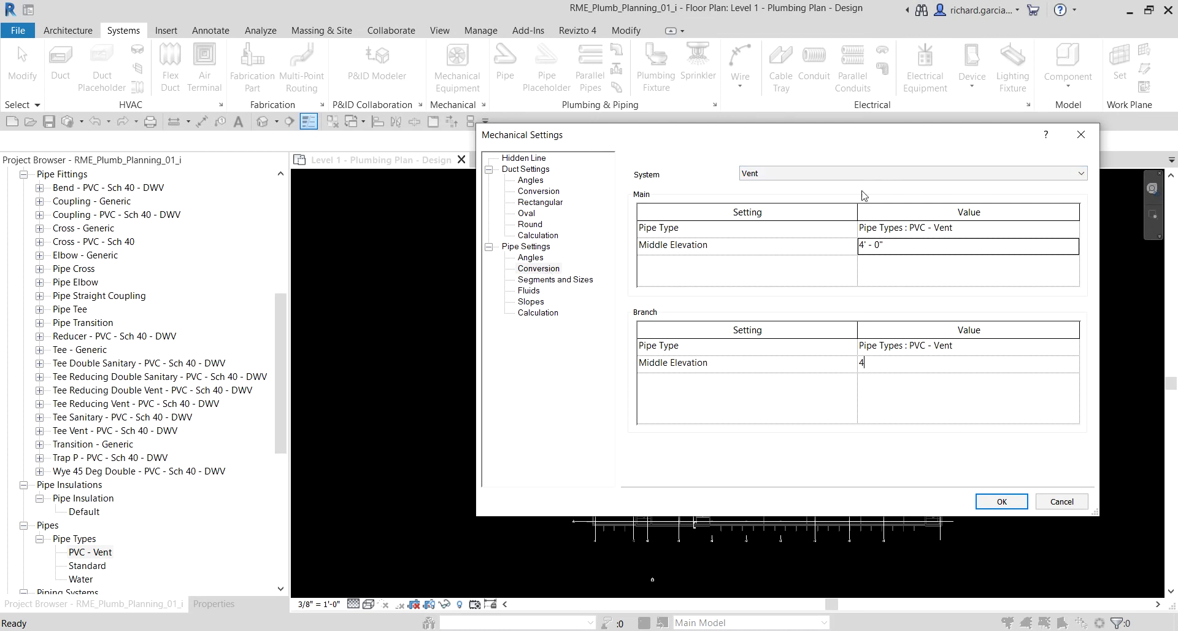
Add a 1/2" nominal size to the Plastic - Schedule 40 segment with 5/8" inside and 27/32" outside diameter, and accept the mechanical settings
click(532, 281)
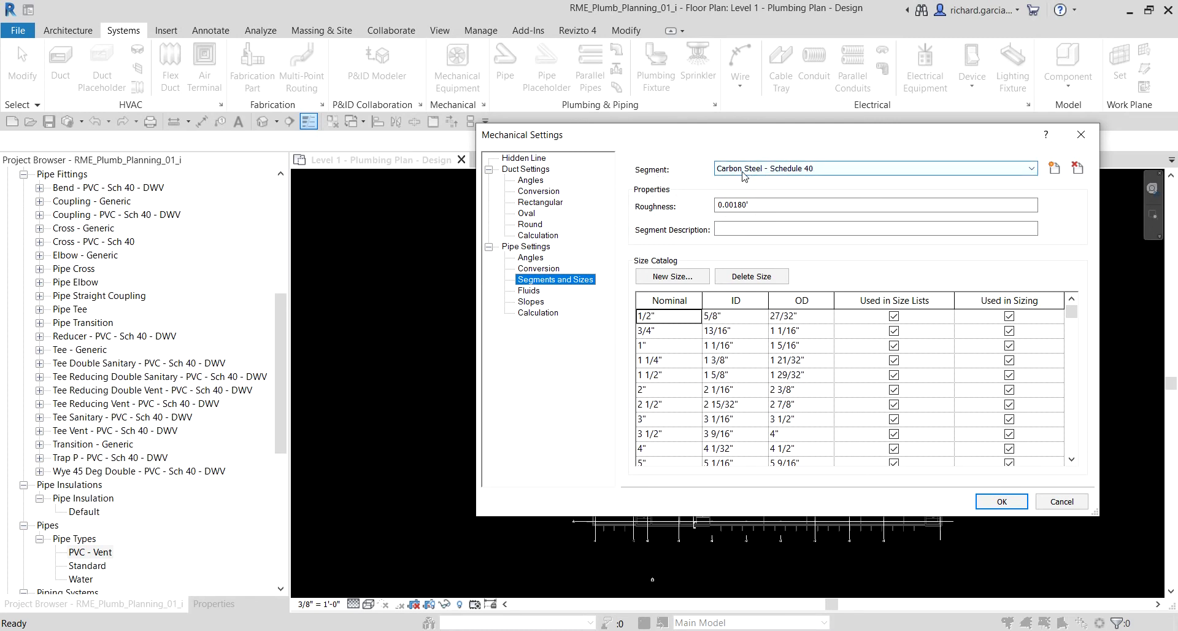
click(804, 173)
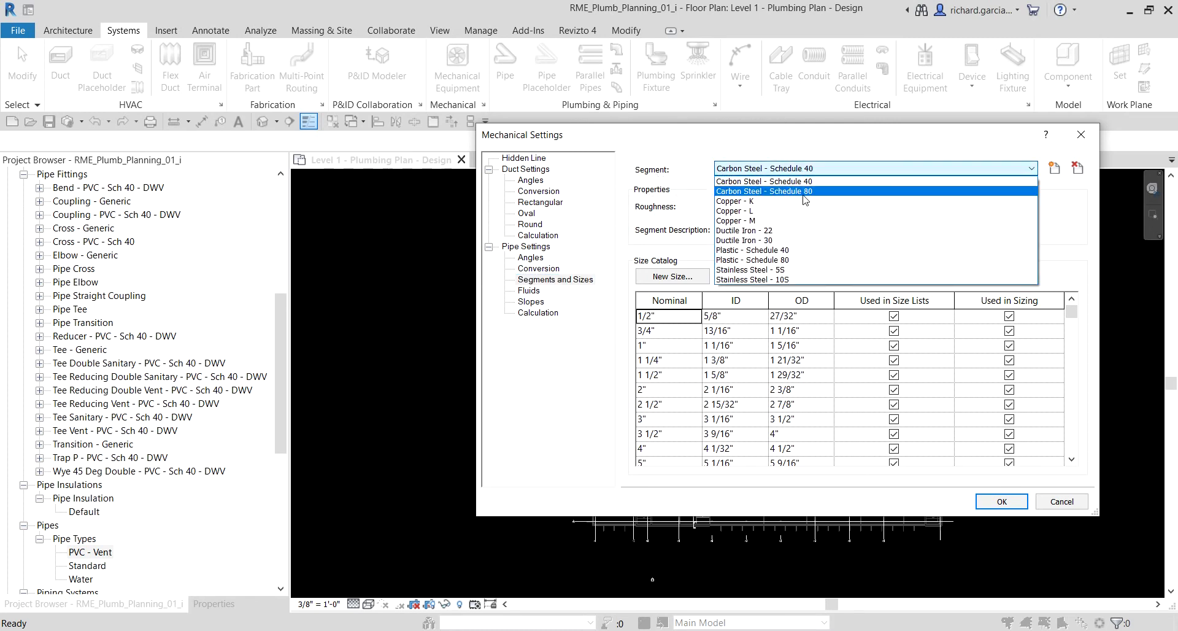
click(754, 251)
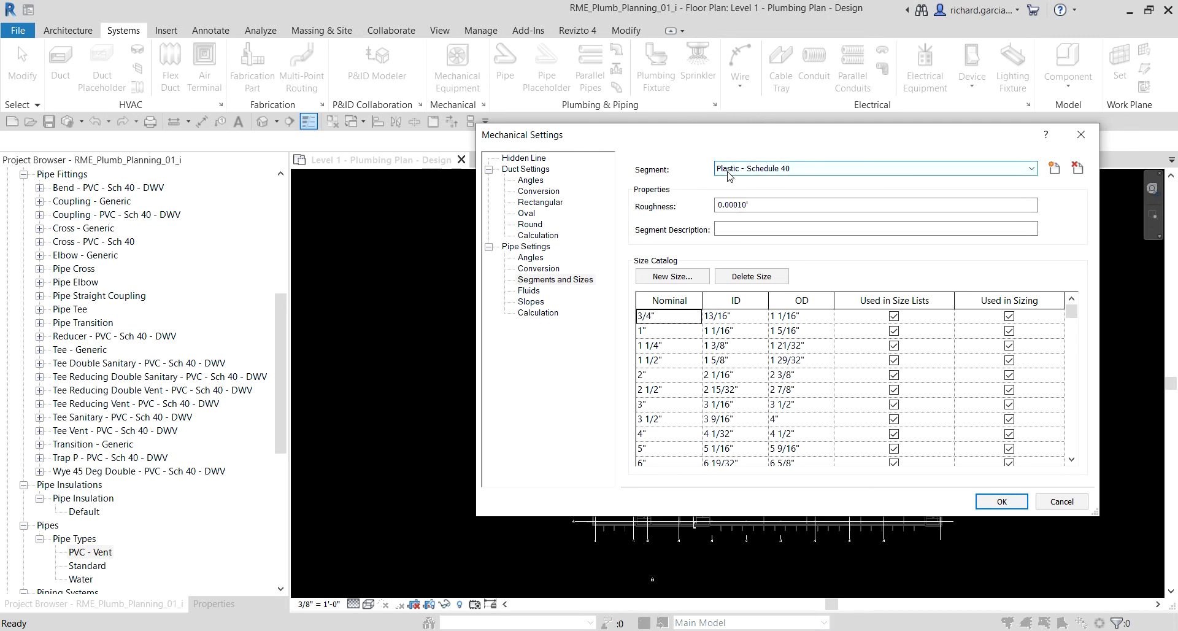
click(669, 277)
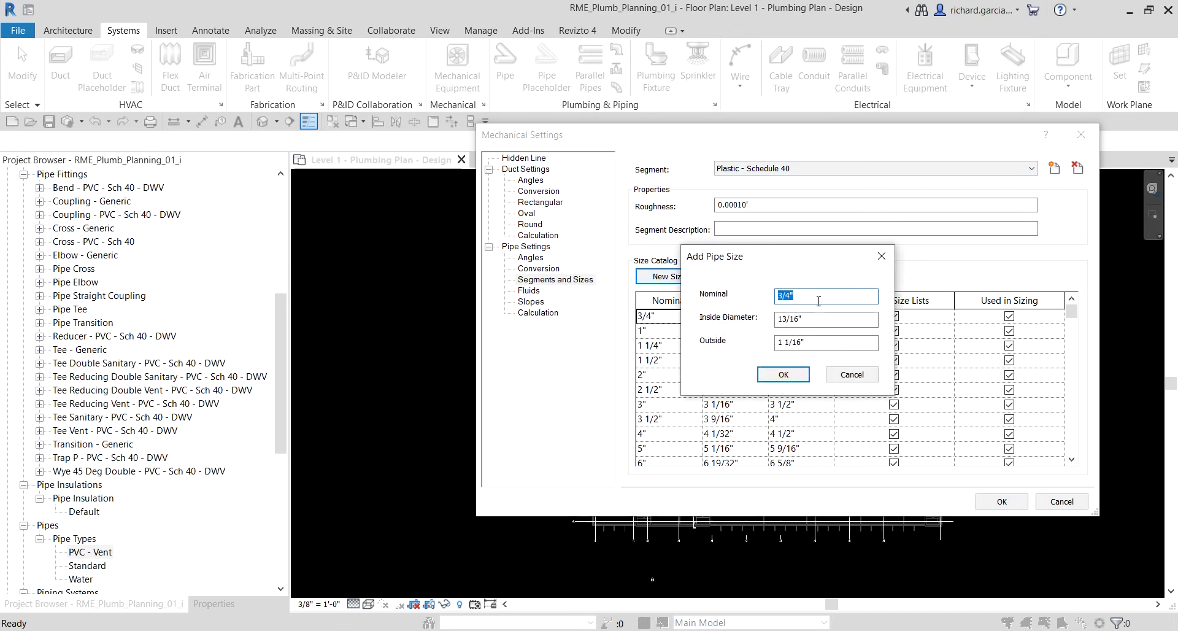
text(1/2)
key(Tab)
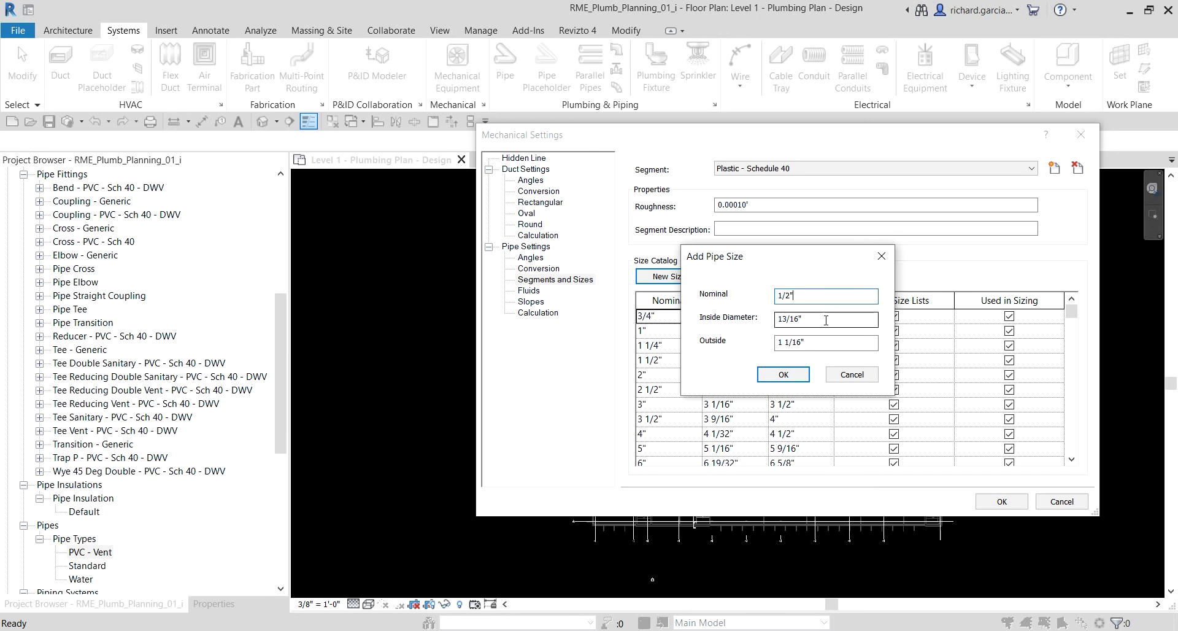
text(5/8)
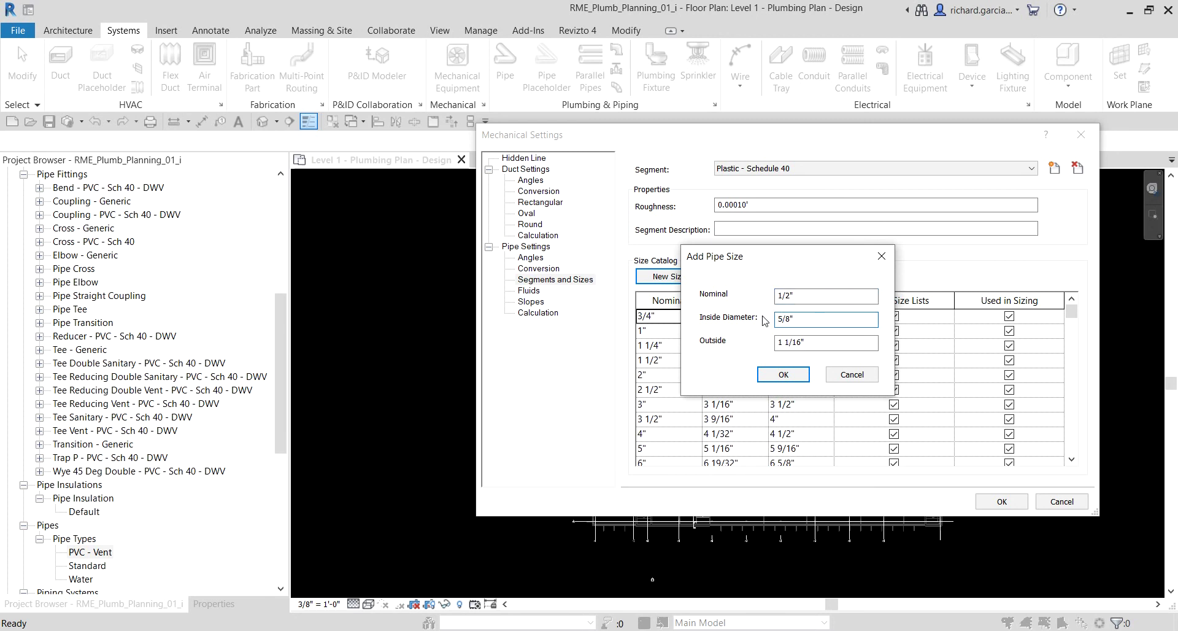
key(Tab)
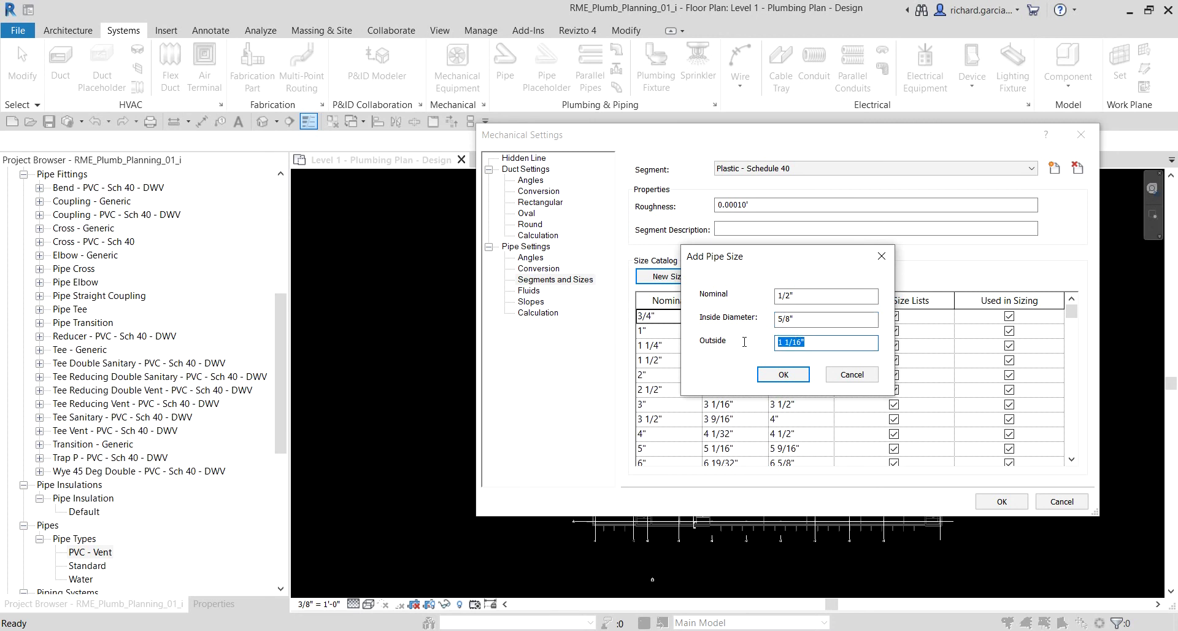
text(27/32")
click(787, 374)
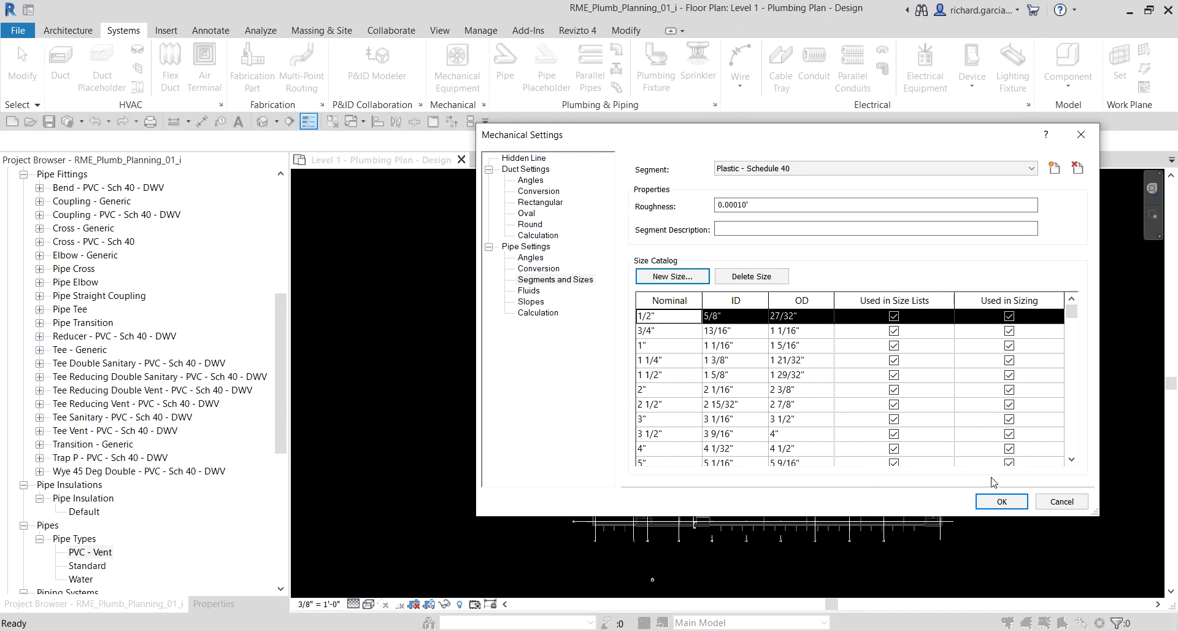
click(1001, 502)
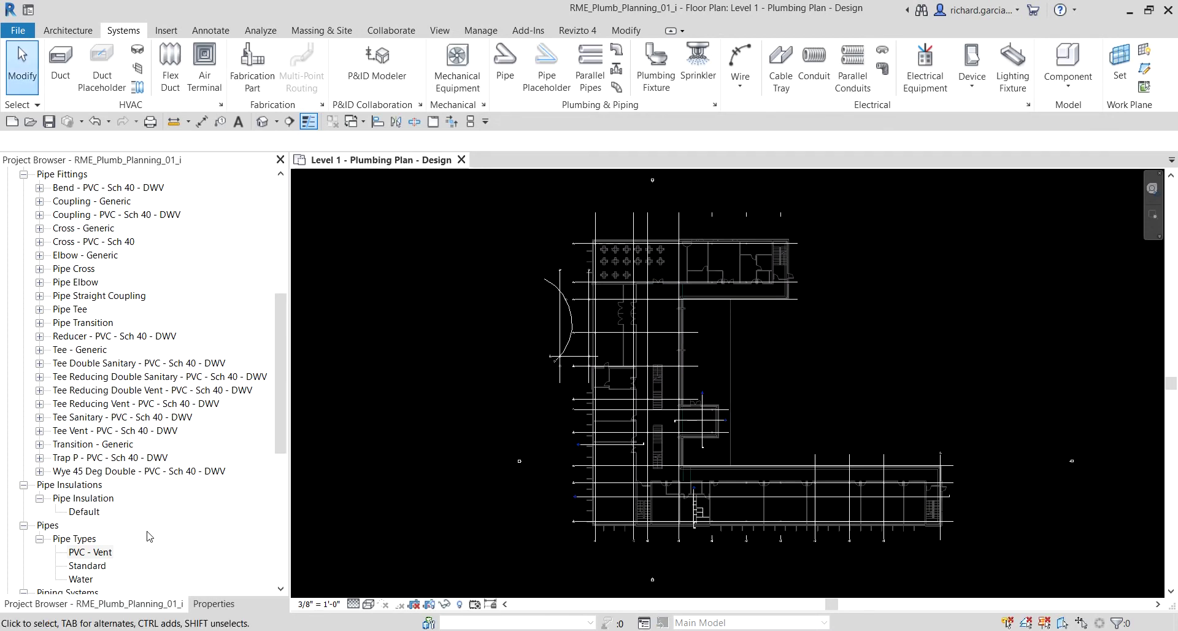
In the PVC - Vent type's routing preferences, set the Plastic - Schedule 40 segment's minimum size to 1/2" and accept the type changes
click(87, 557)
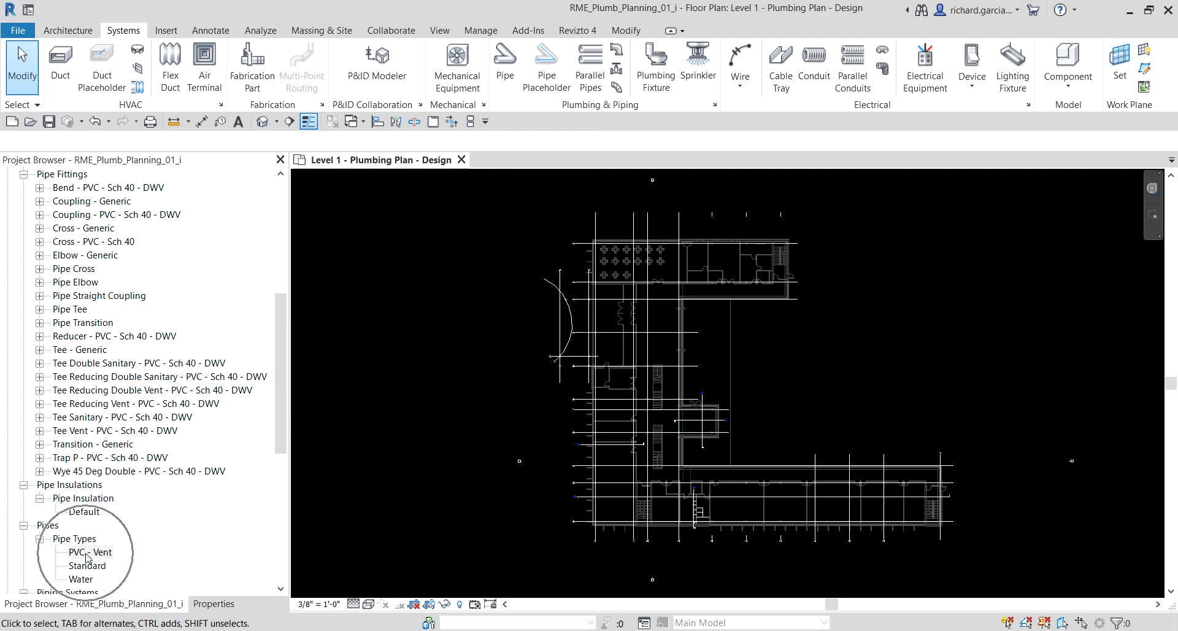
double_click(87, 558)
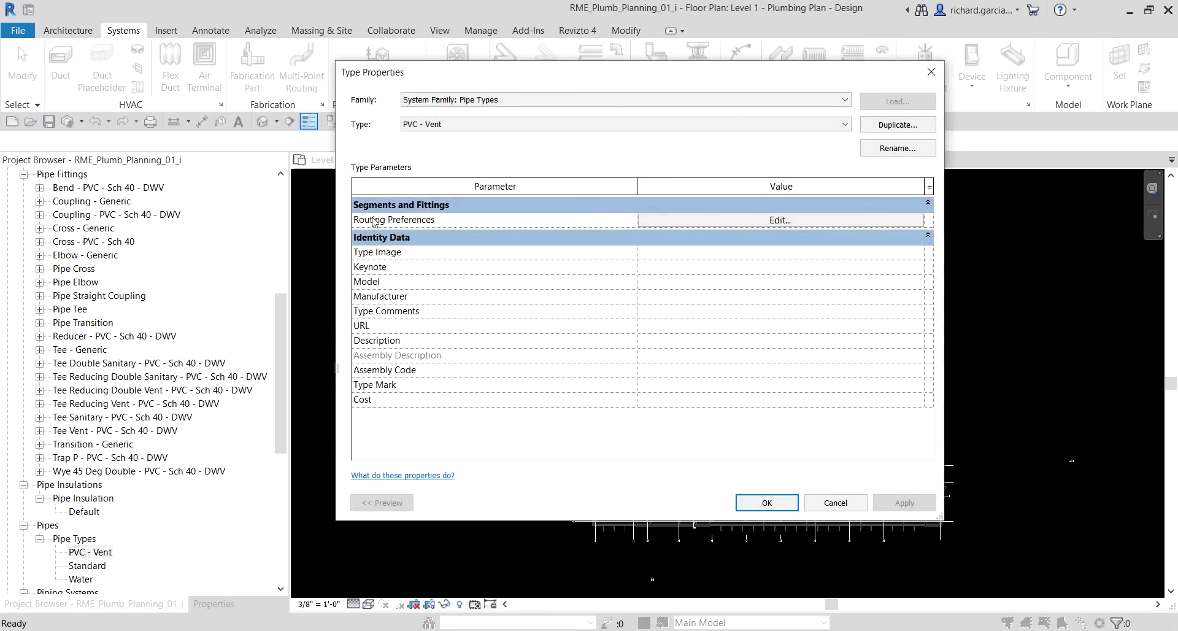
click(778, 222)
click(778, 222)
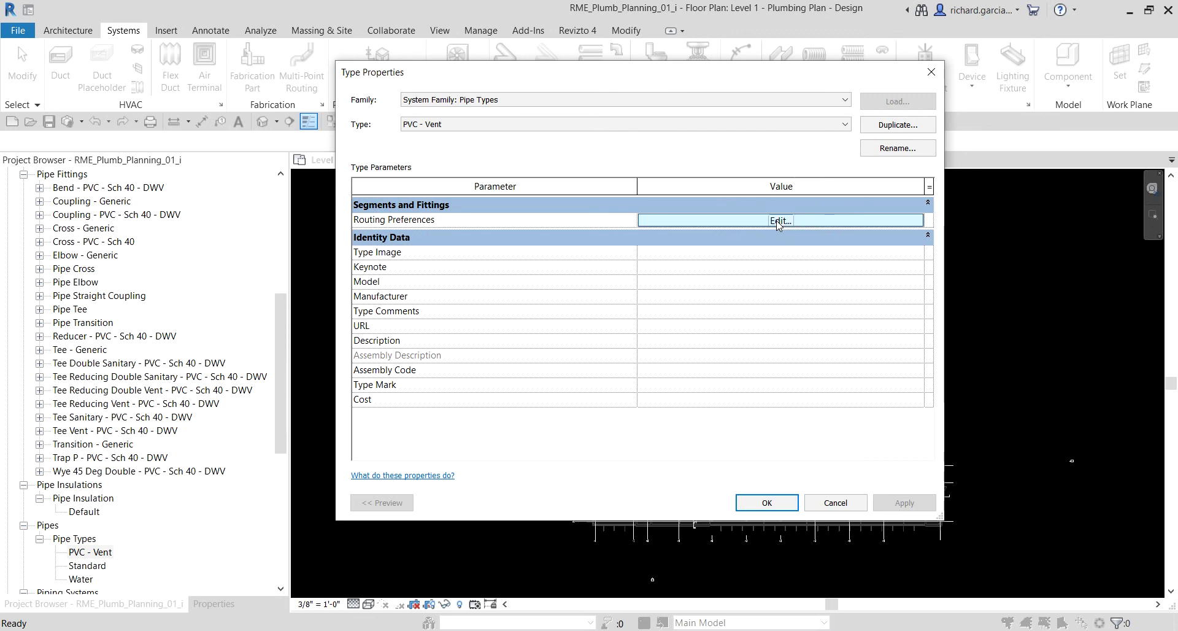
click(239, 215)
click(732, 214)
click(657, 219)
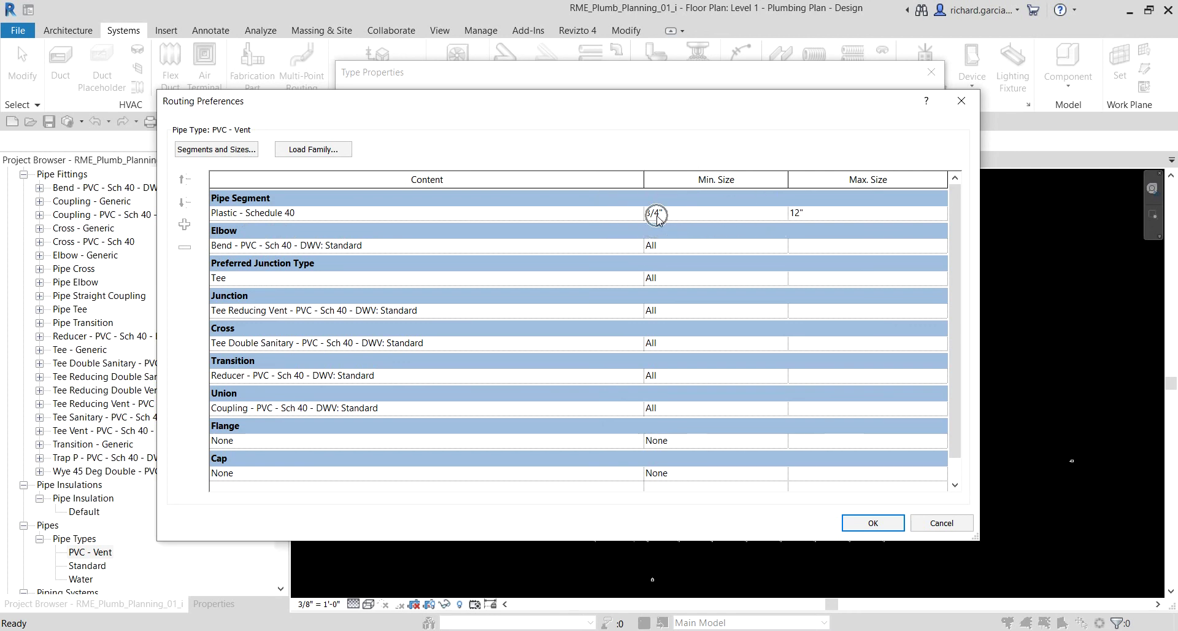
click(782, 213)
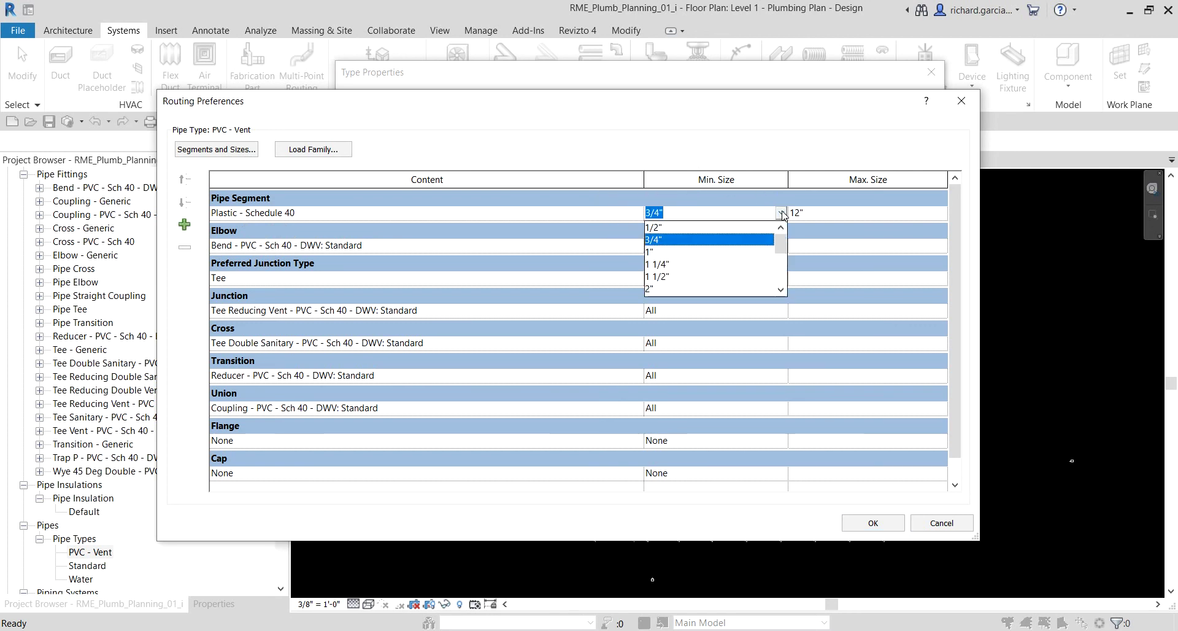
click(662, 229)
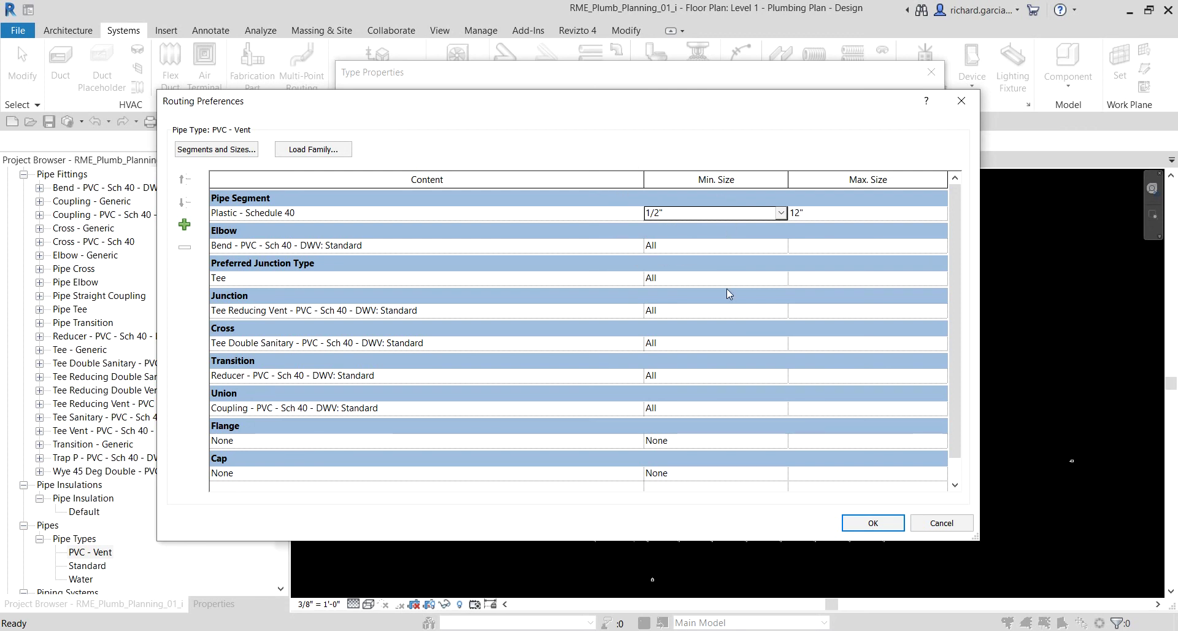
click(870, 523)
click(772, 503)
click(772, 503)
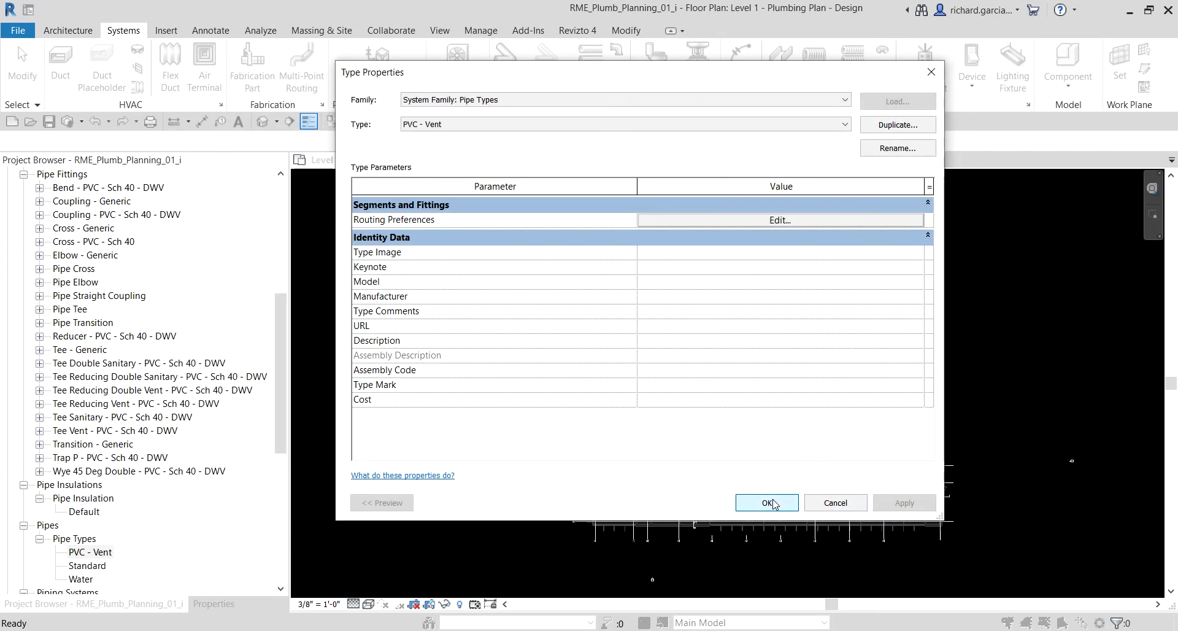